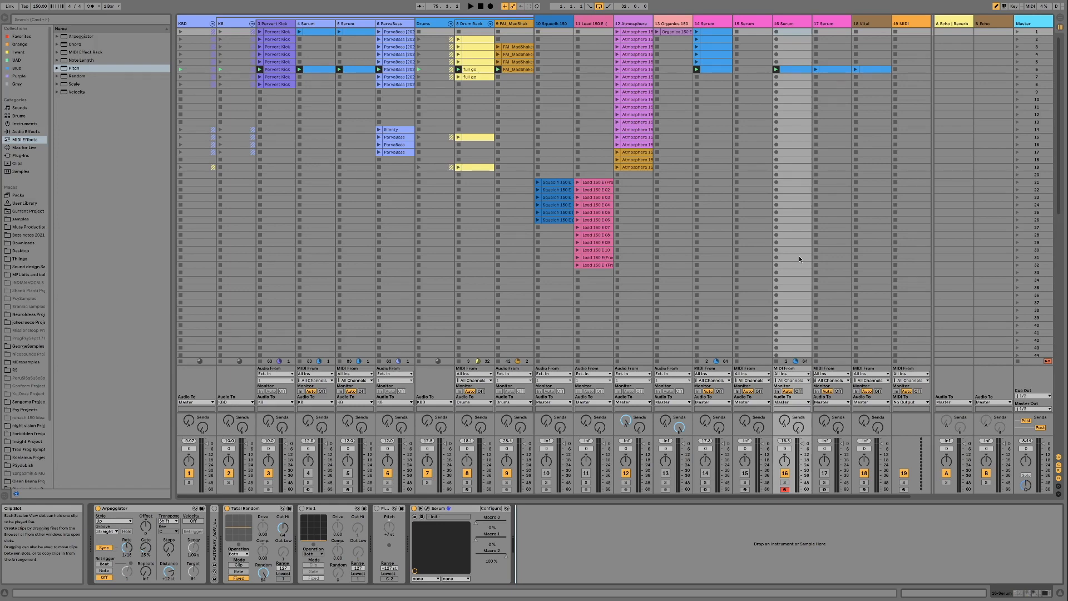
- Play back the session and audition the 16 Serum track on its own by soloing it
key("space")
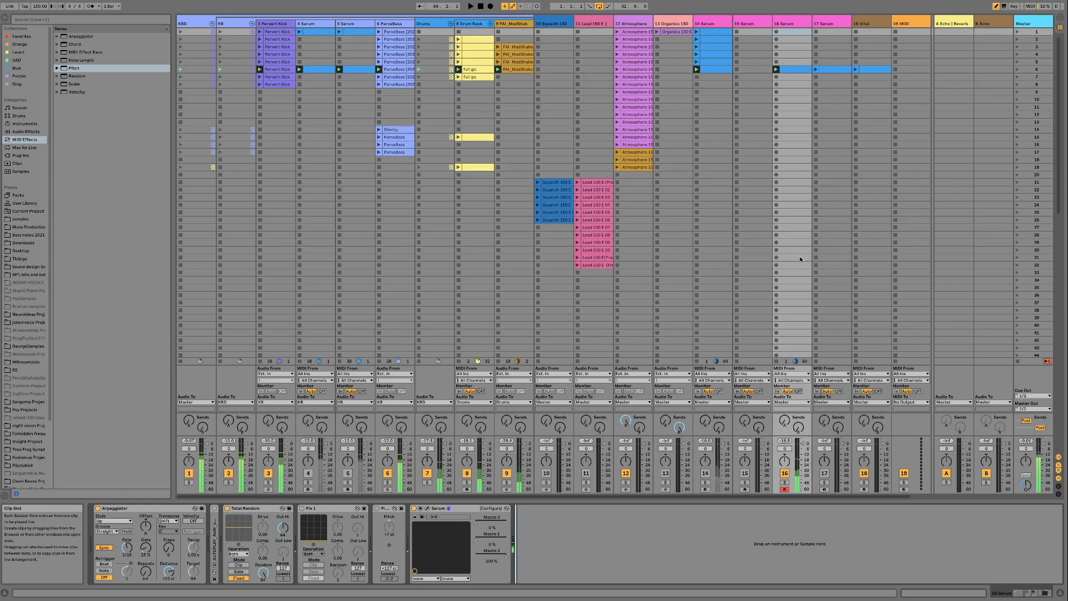
left_click(796, 25)
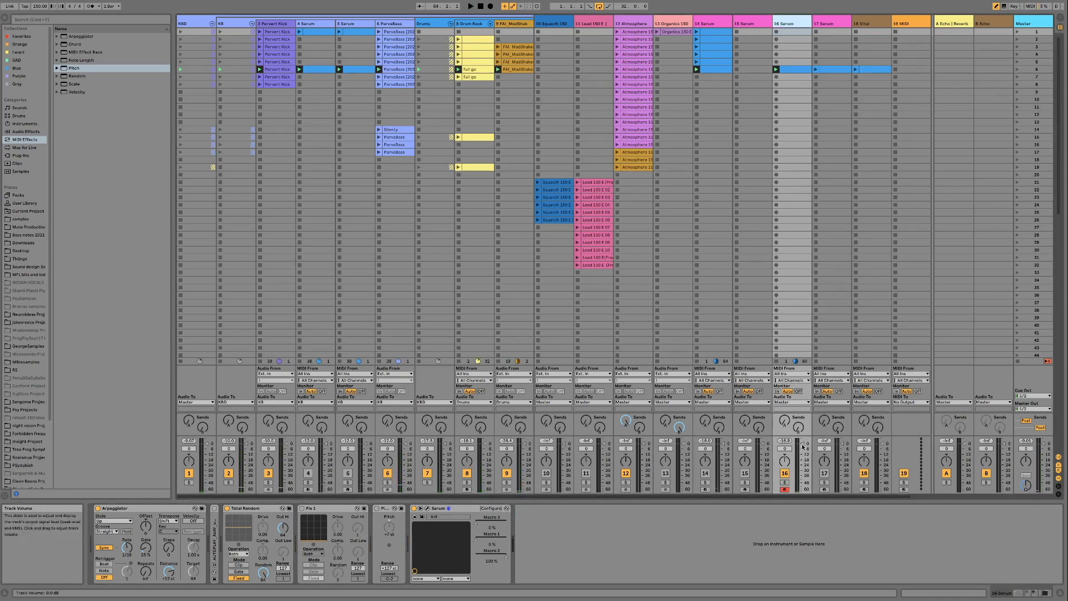
left_click(785, 482)
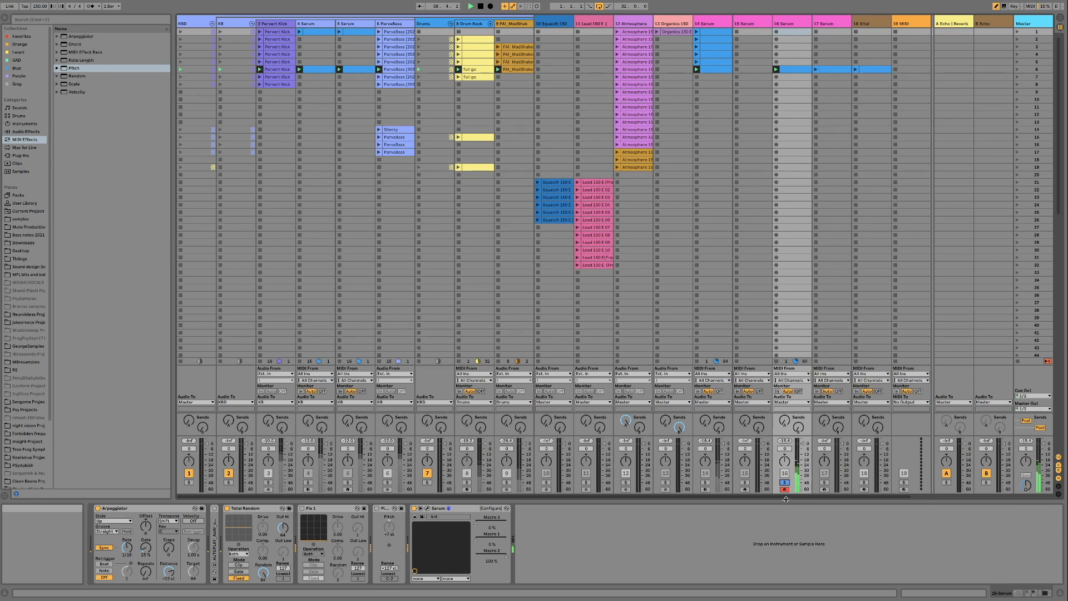
key("space")
left_click(786, 484)
- Insert a new MIDI track after 16 Serum and copy that track's scene 6 clip onto it
left_click(799, 25)
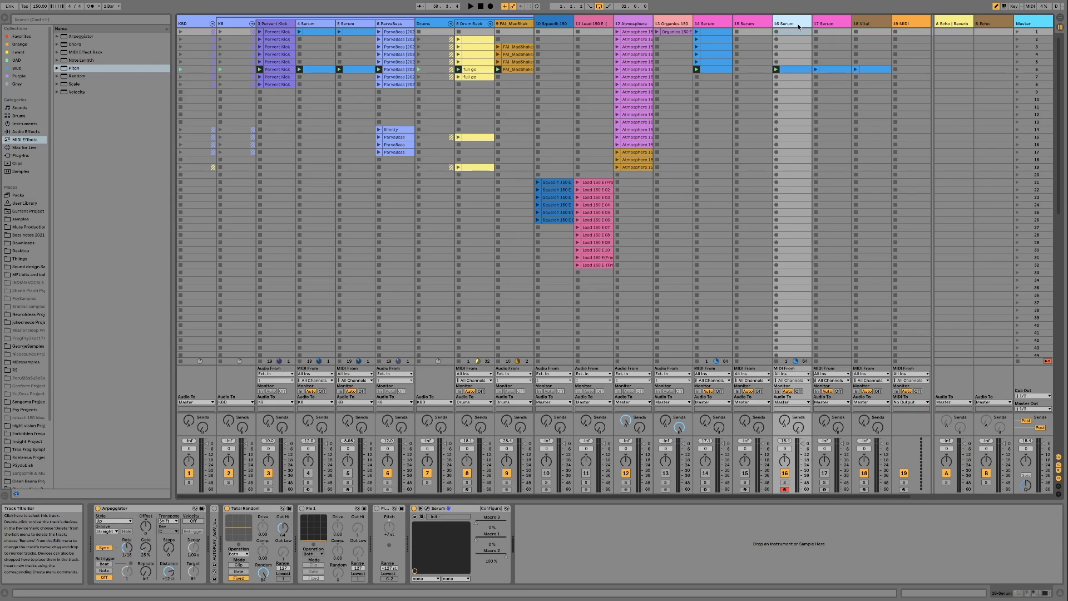
key("super+shift+t")
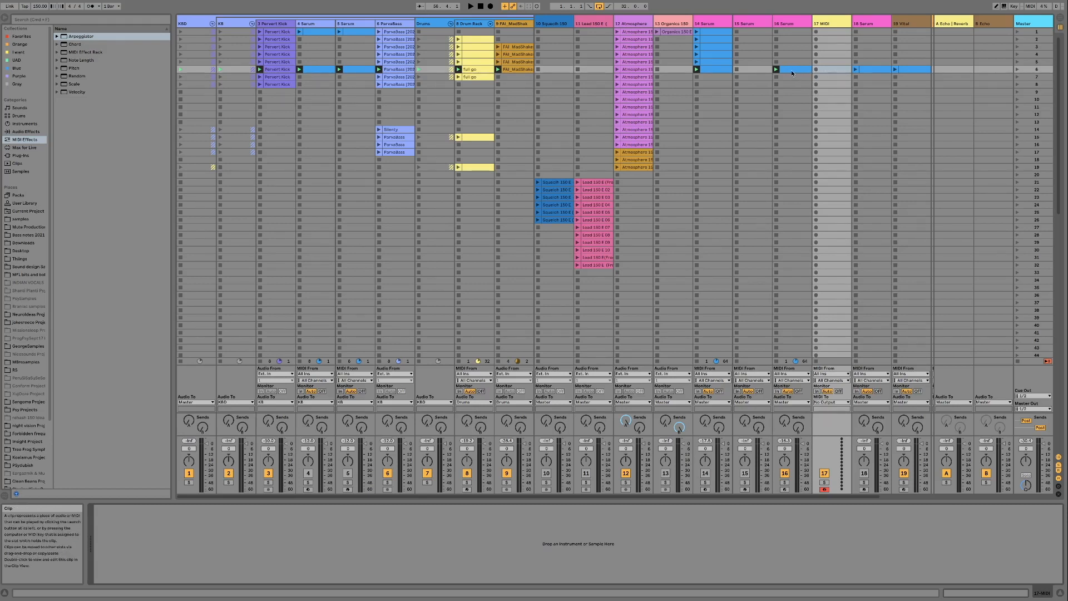
left_click_drag(791, 71, 827, 70)
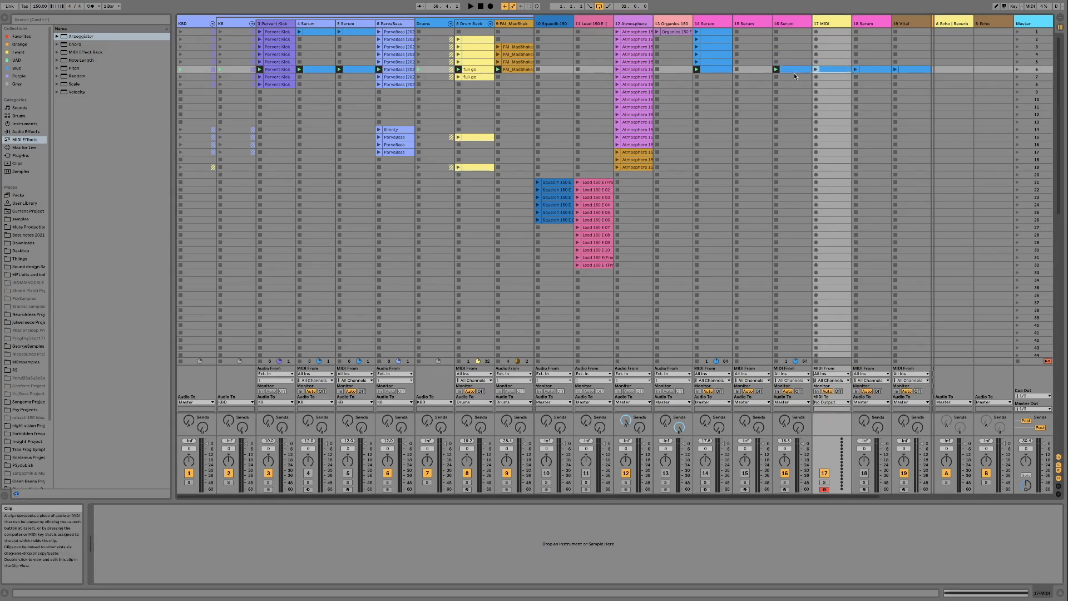
double_click(830, 70)
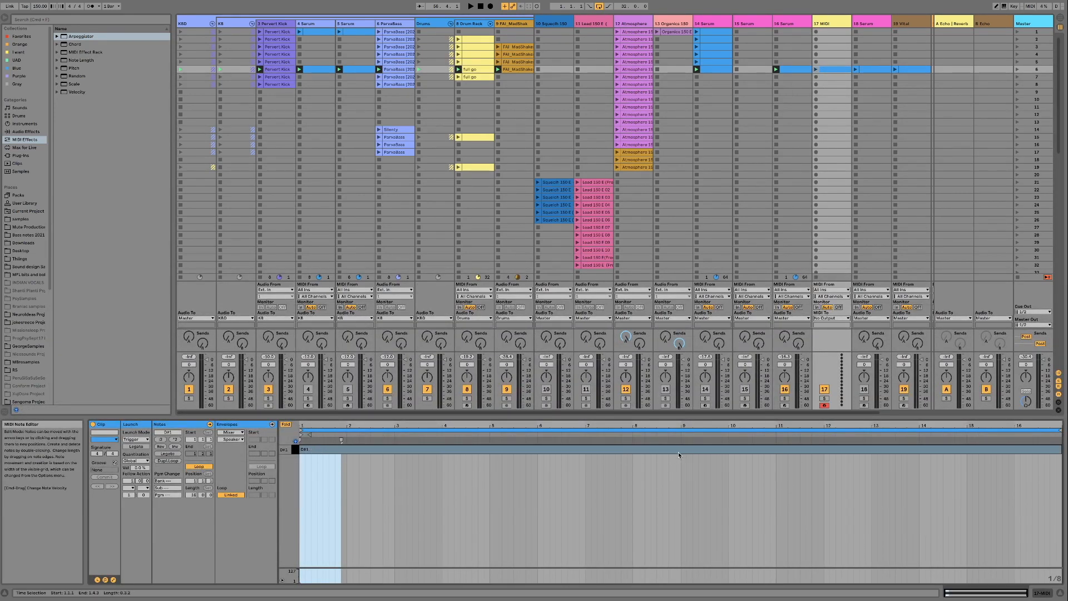
double_click(833, 24)
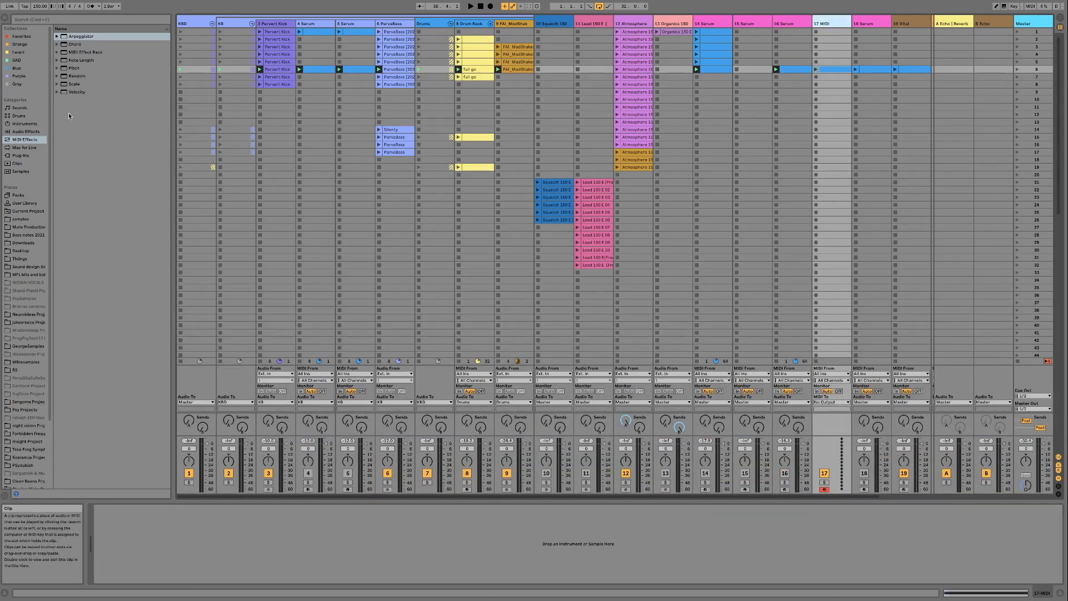
- Load Serum on the new track and put an Arpeggiator and the Velocity preset Total Random before it
left_click(19, 75)
double_click(79, 359)
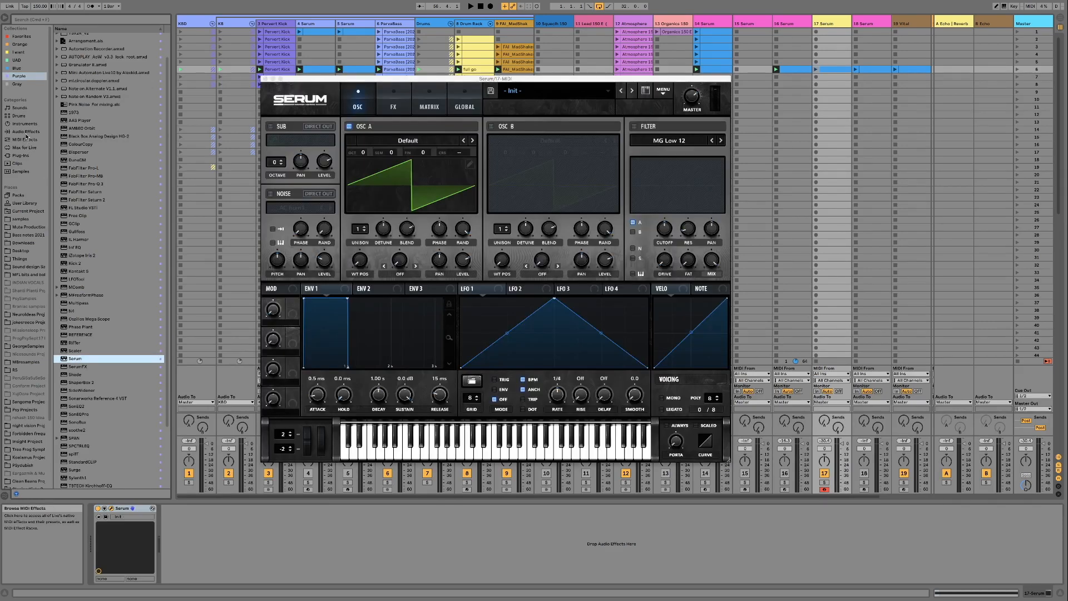
left_click(25, 140)
double_click(73, 37)
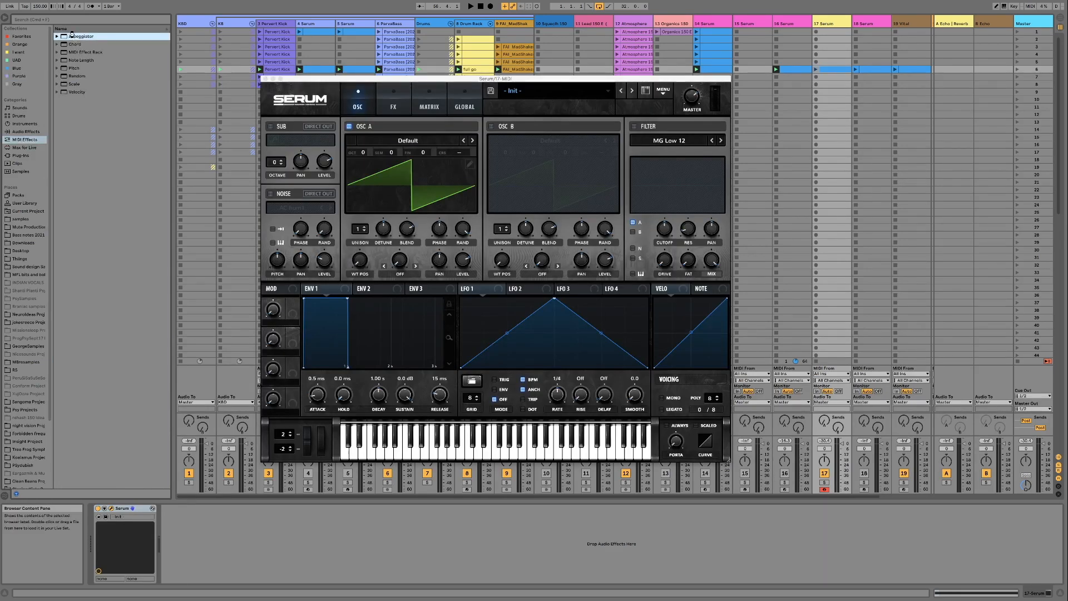
left_click(56, 92)
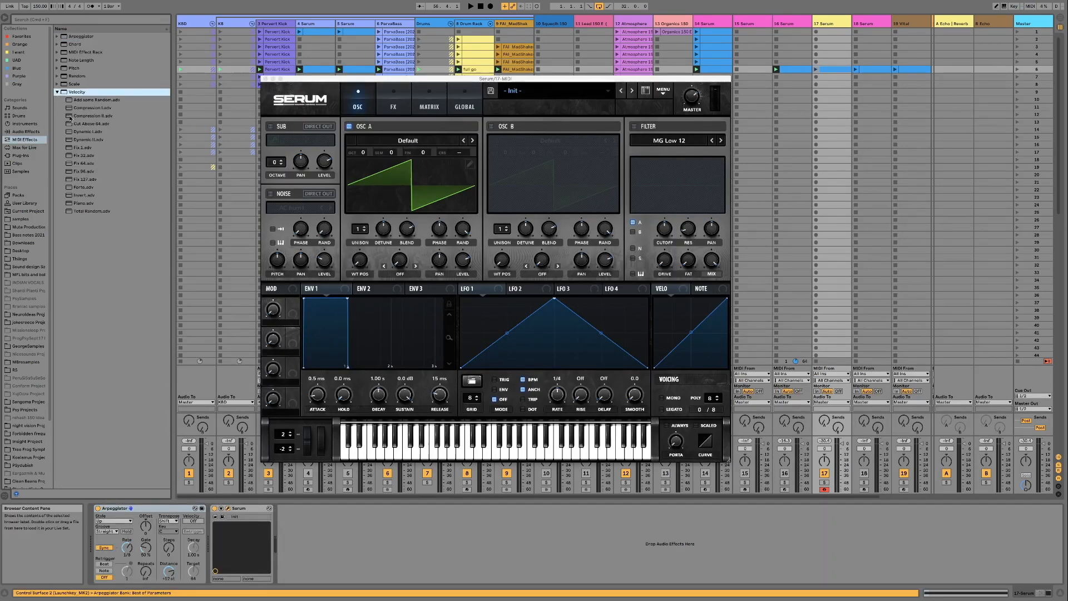
double_click(89, 211)
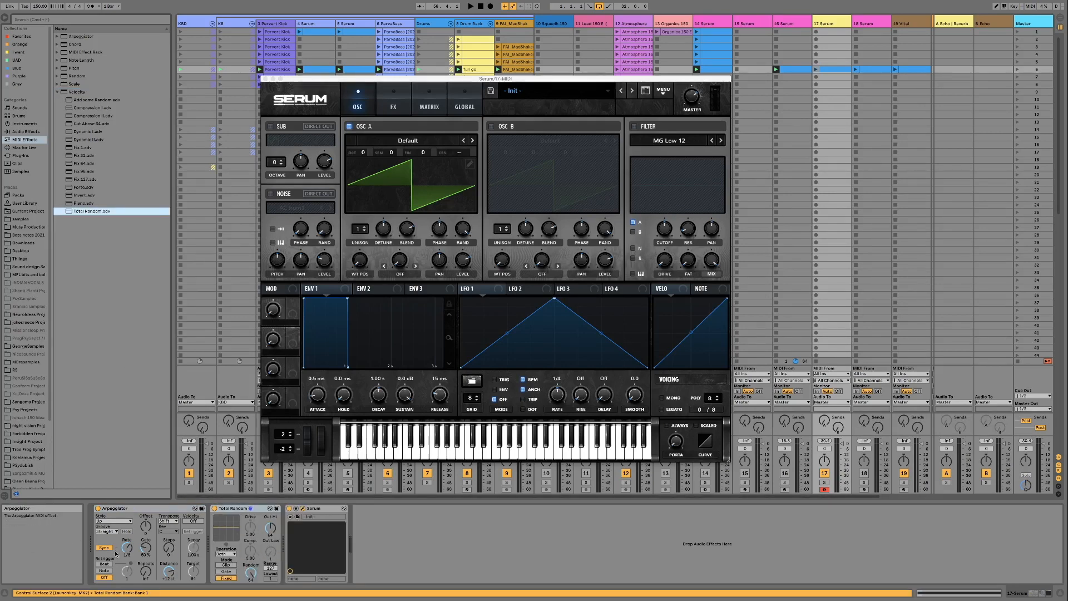
- Adjust the Arpeggiator's rate and set its gate to 25%
left_click_drag(127, 548, 127, 541)
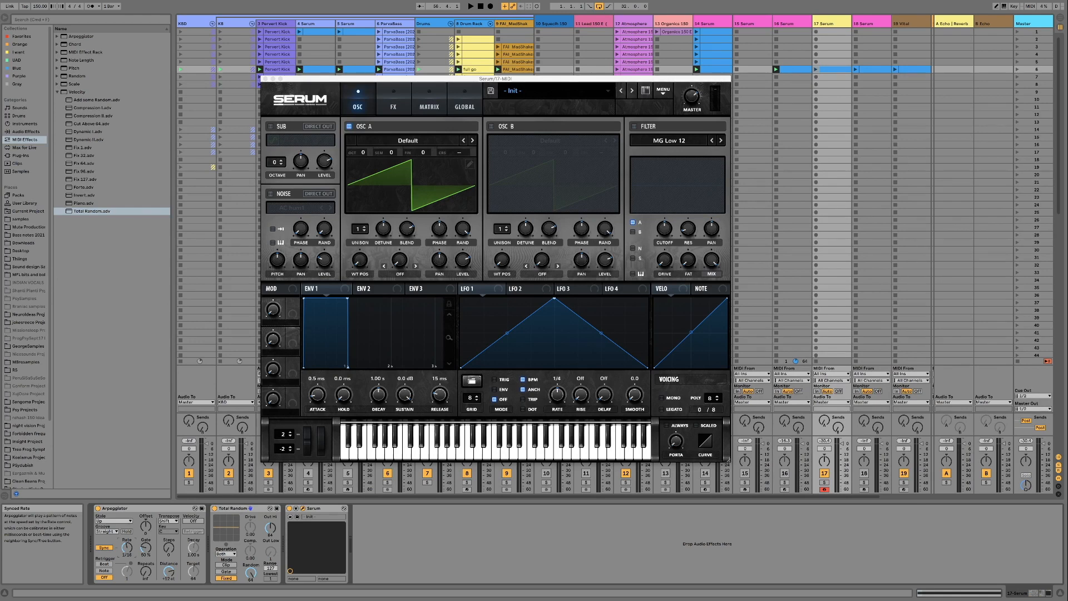
left_click(147, 548)
type("25")
key("Return")
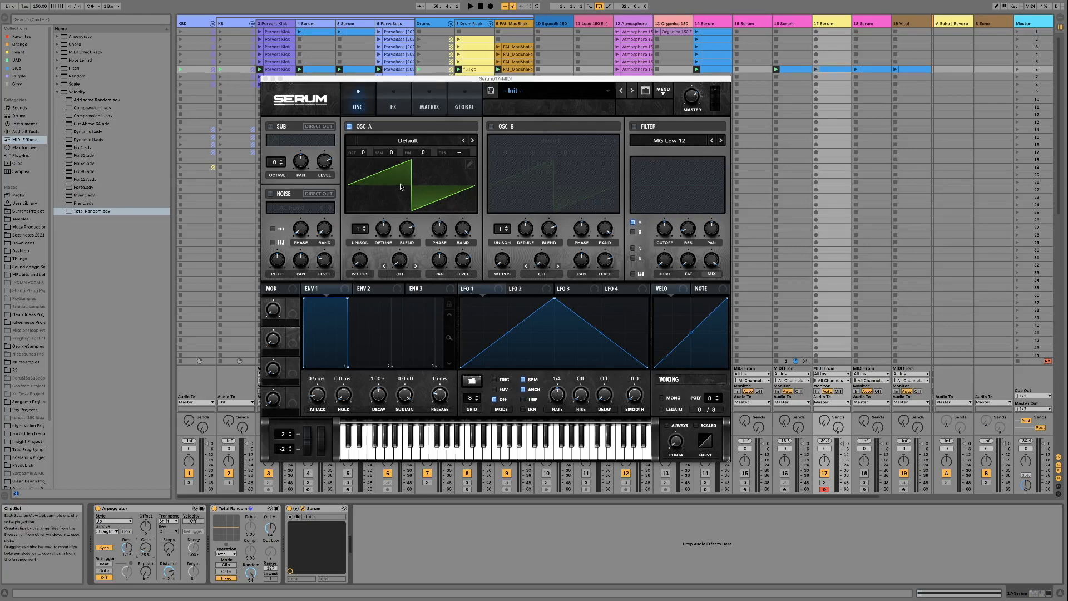
- Enable Serum's noise oscillator with the LFO source and turn on its keyboard pitch tracking
left_click_drag(447, 80, 459, 97)
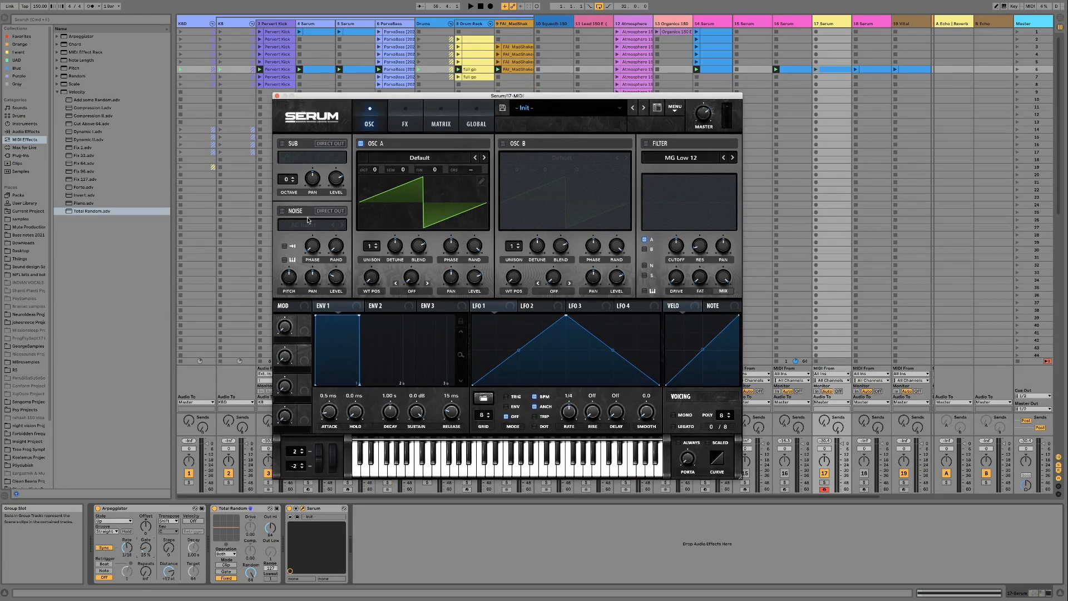
left_click(282, 211)
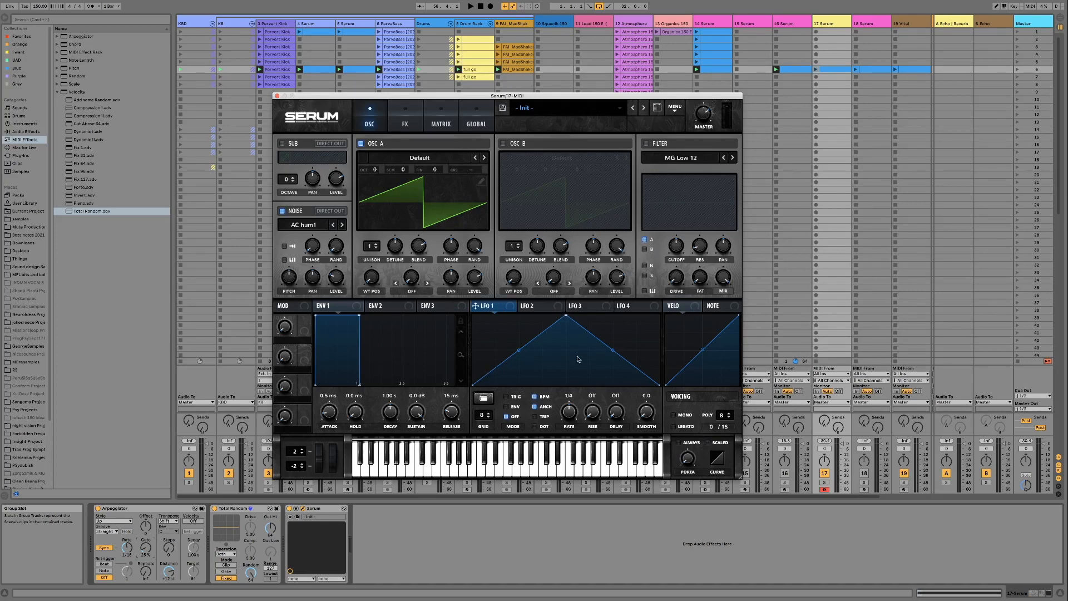
left_click_drag(495, 314, 304, 227)
left_click(284, 260)
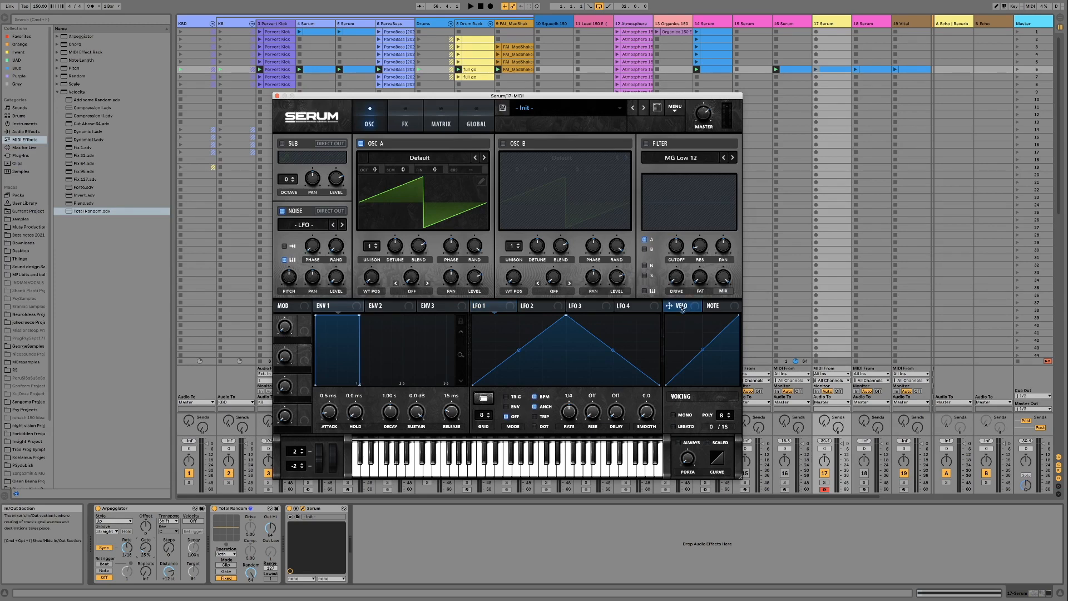
- Assign velocity to modulate the noise oscillator's phase, and select the Total Random device
left_click_drag(685, 311, 311, 248)
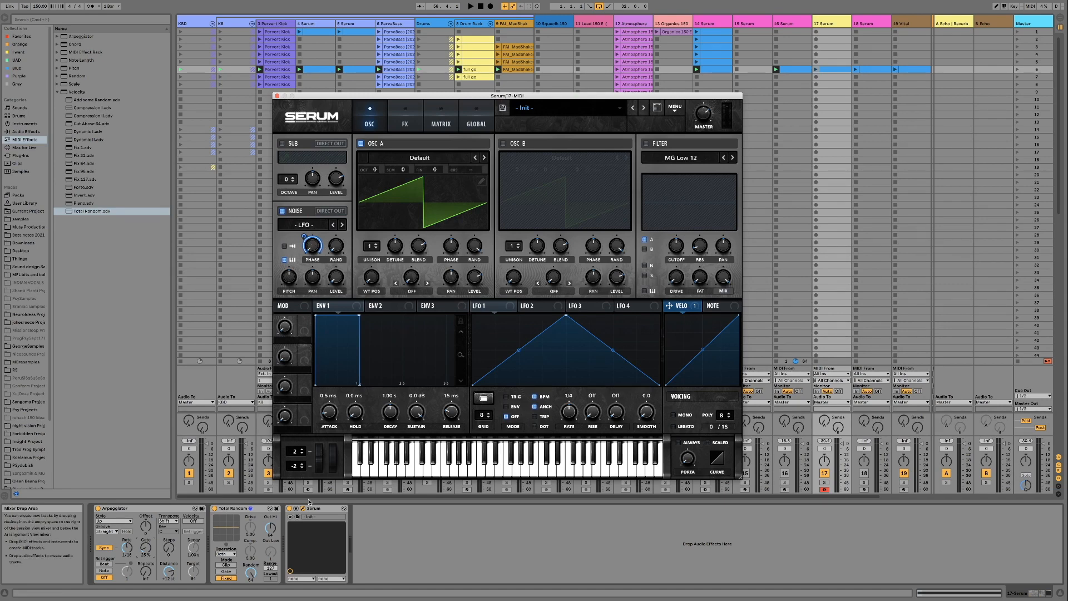
left_click(267, 503)
left_click(244, 507)
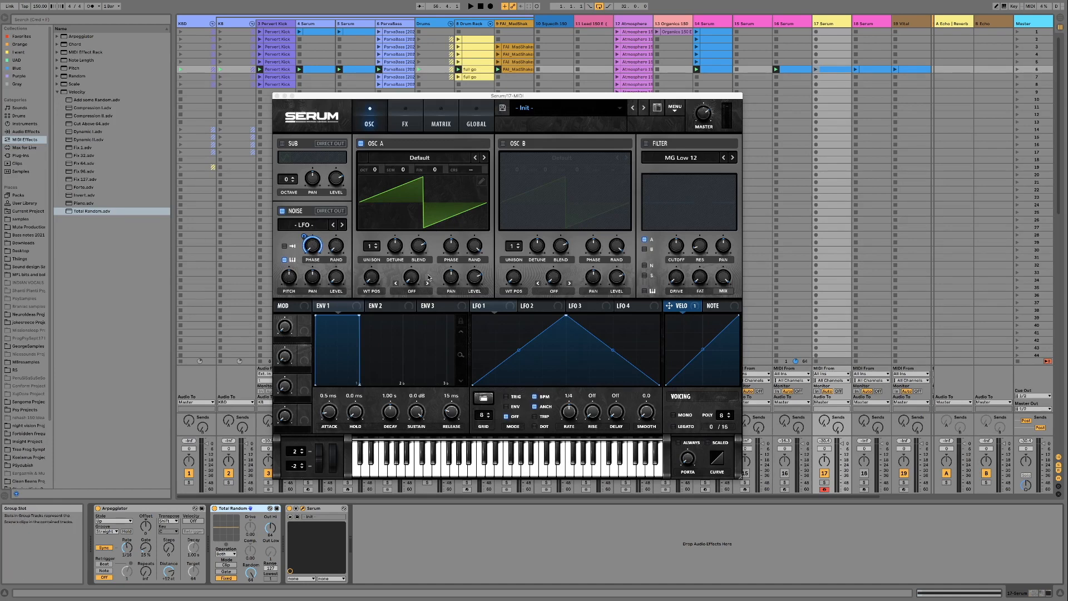
- Set Osc A's warp mode to FM NoiseOsc with a warp amount of 50%
left_click(413, 291)
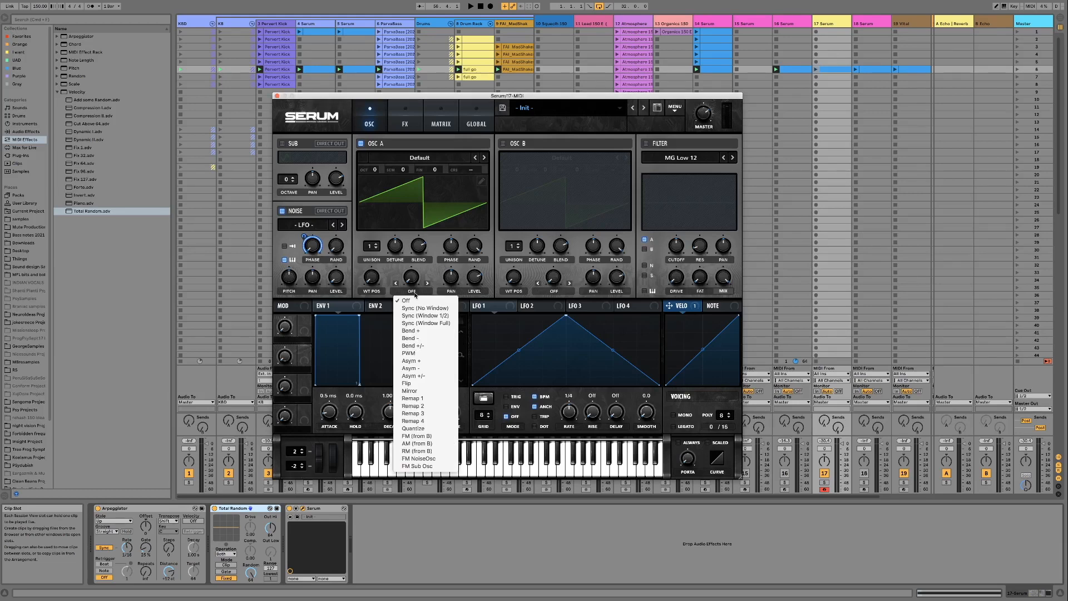
left_click(428, 462)
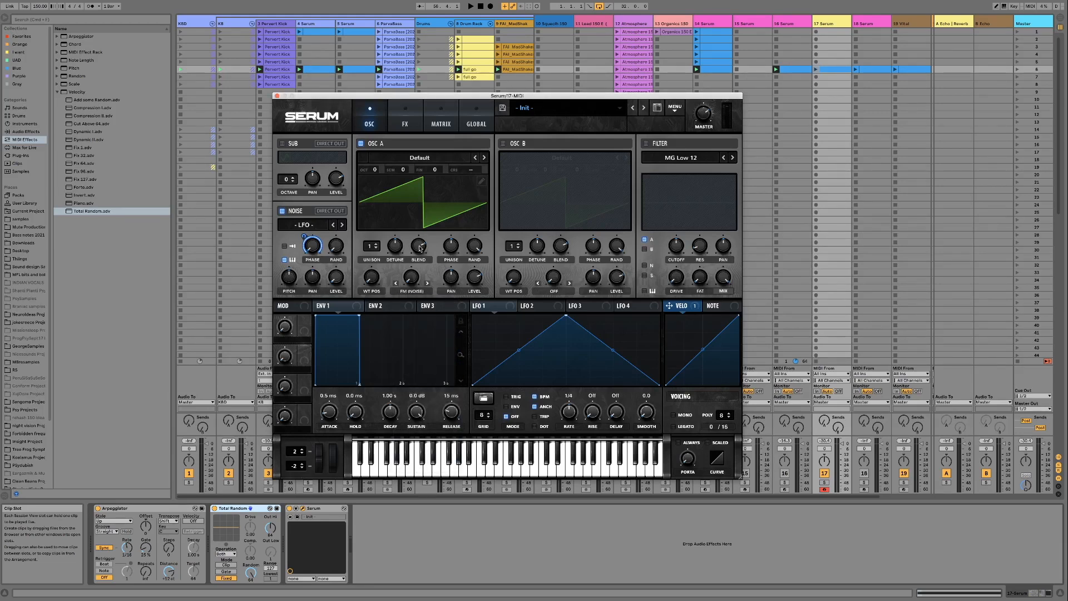
left_click_drag(411, 277, 412, 274)
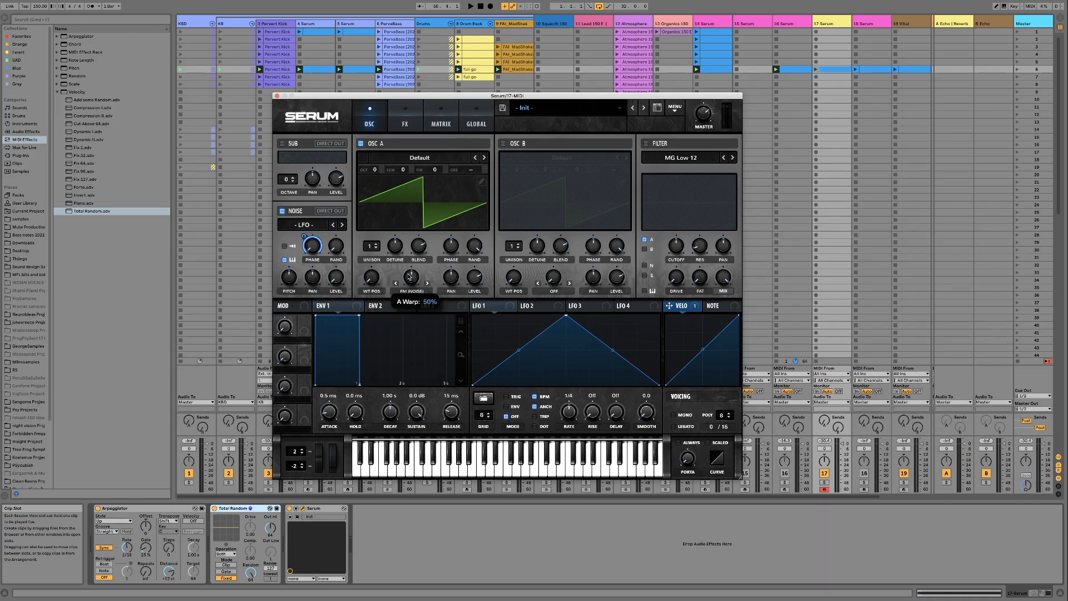
- Enable the filter as Band 24, raise its resonance and lower its cutoff
left_click(646, 144)
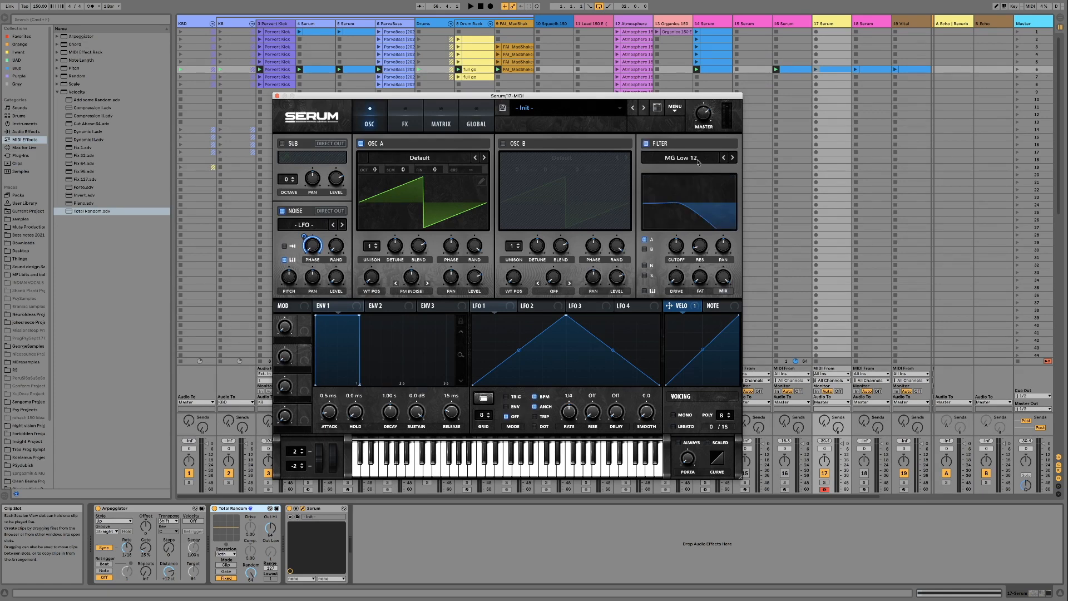
left_click(698, 158)
mouse_move(707, 167)
left_click(740, 225)
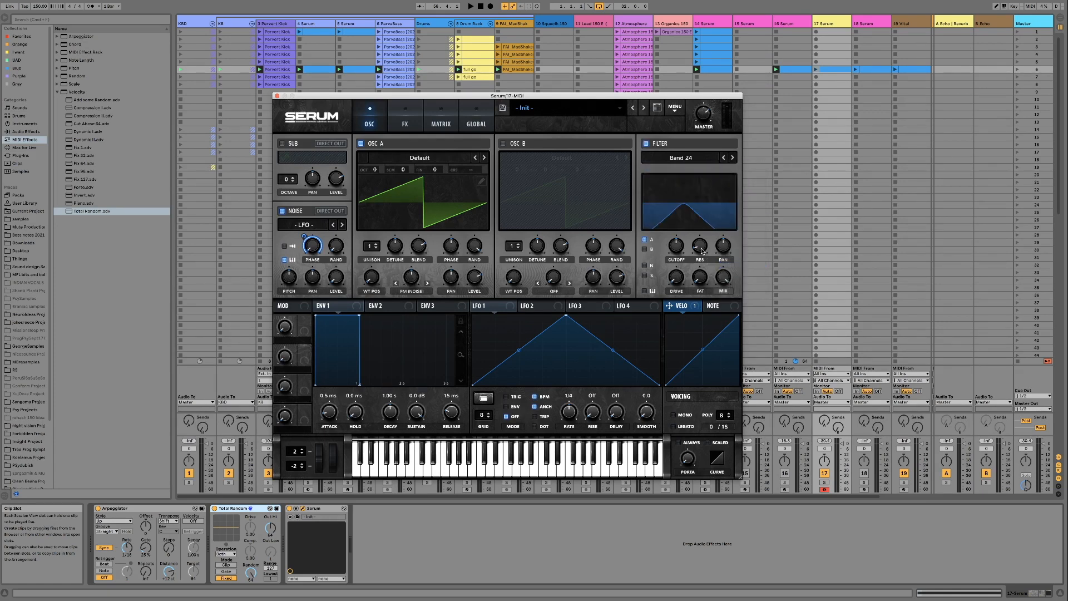
left_click_drag(702, 250, 704, 227)
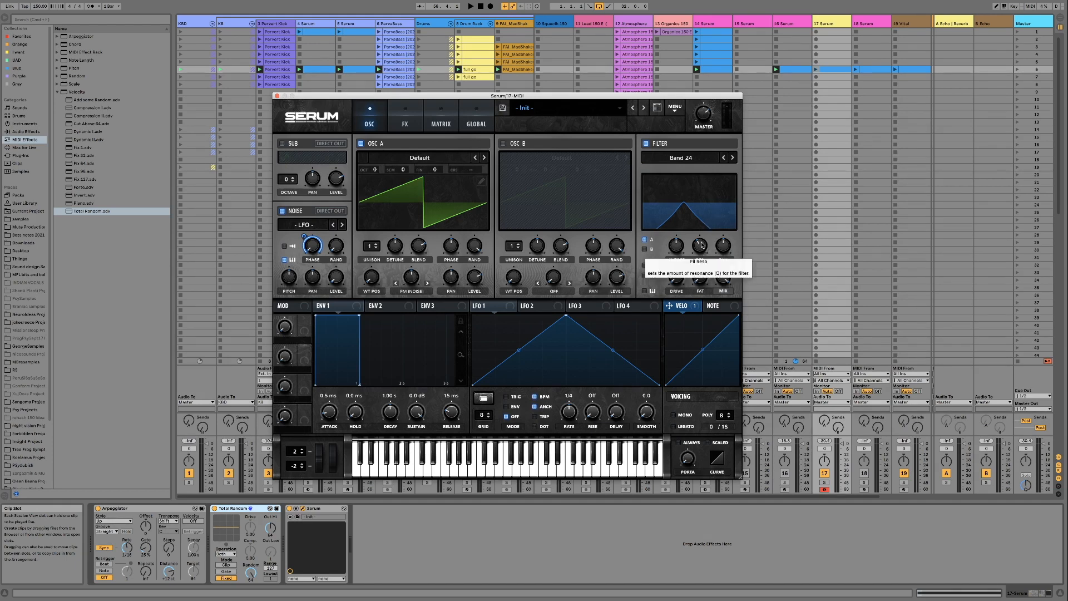
left_click_drag(674, 249, 672, 258)
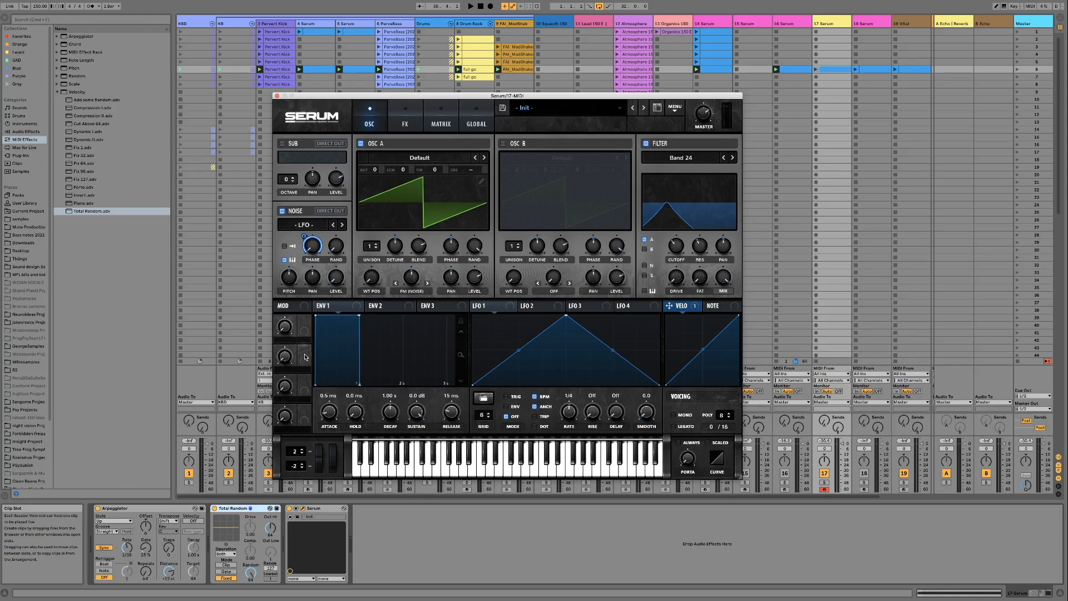
- Assign Macro 2 to the filter cutoff and try the macro during playback
left_click_drag(305, 356, 668, 238)
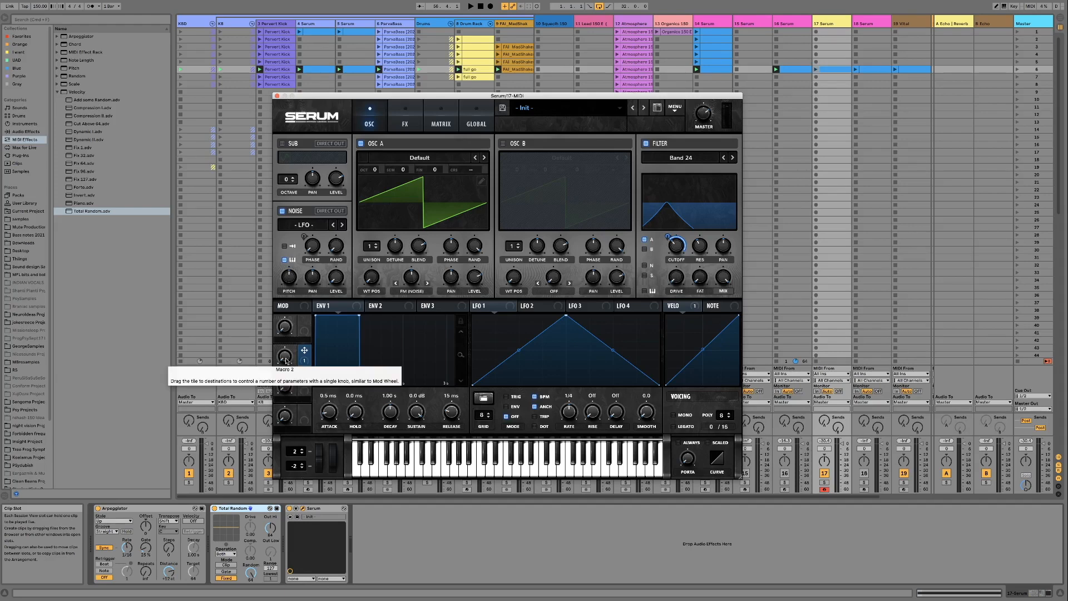
left_click_drag(285, 361, 286, 357)
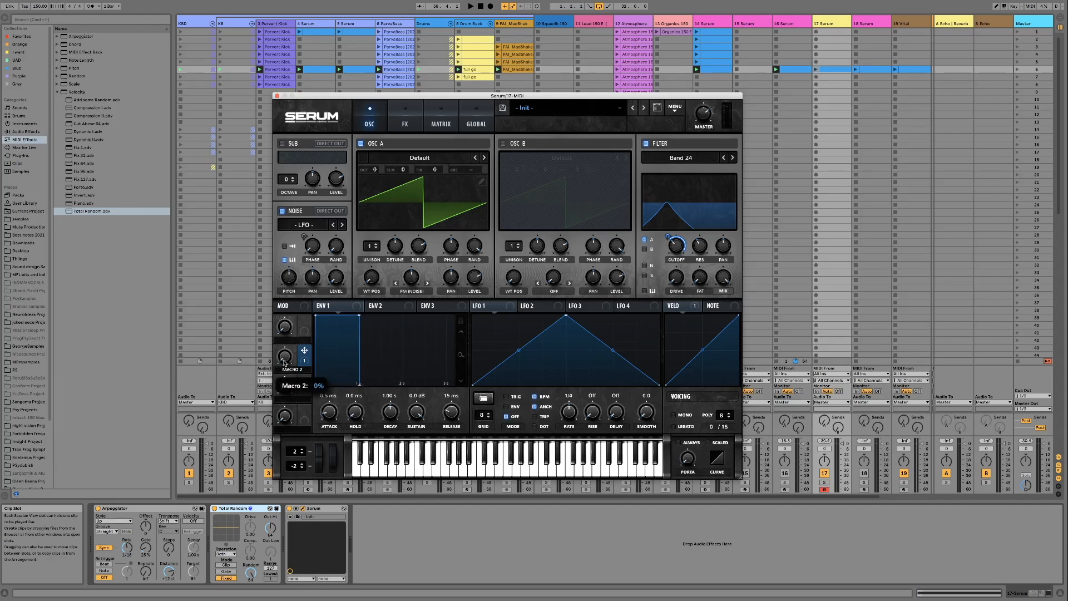
key("space")
left_click_drag(286, 359, 277, 416)
- Solo the 17 Serum track and audition the filter by sweeping Macro 2
key("space")
key("s")
key("space")
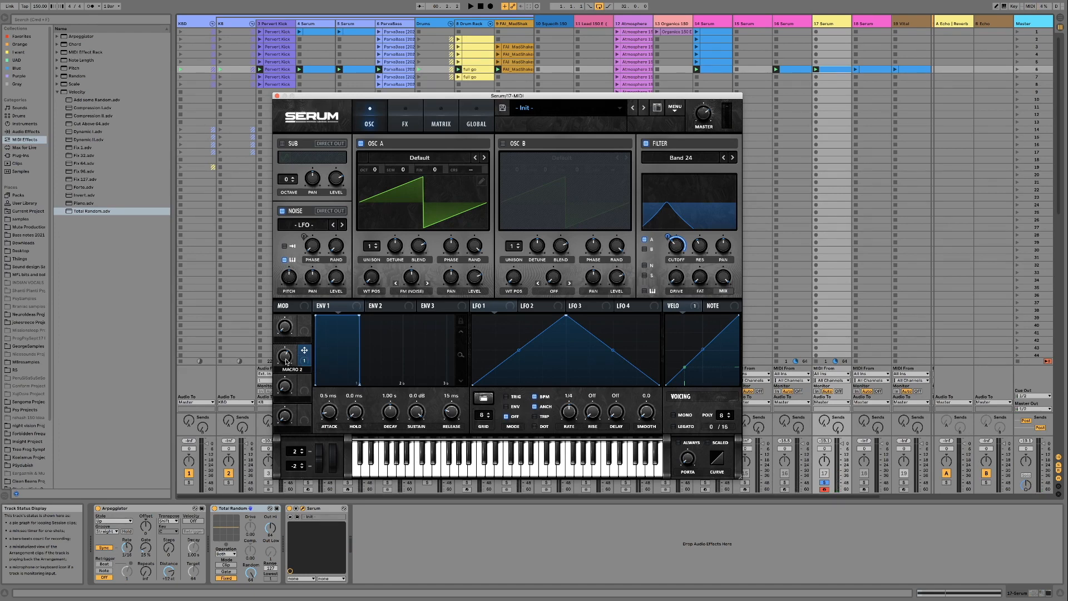
left_click_drag(287, 362, 284, 345)
left_click_drag(287, 363, 289, 310)
- Set NoteOn Rand1 as the auxiliary source of the Macro 2 to Fil Cutoff modulation, and return to the oscillator page
left_click(440, 122)
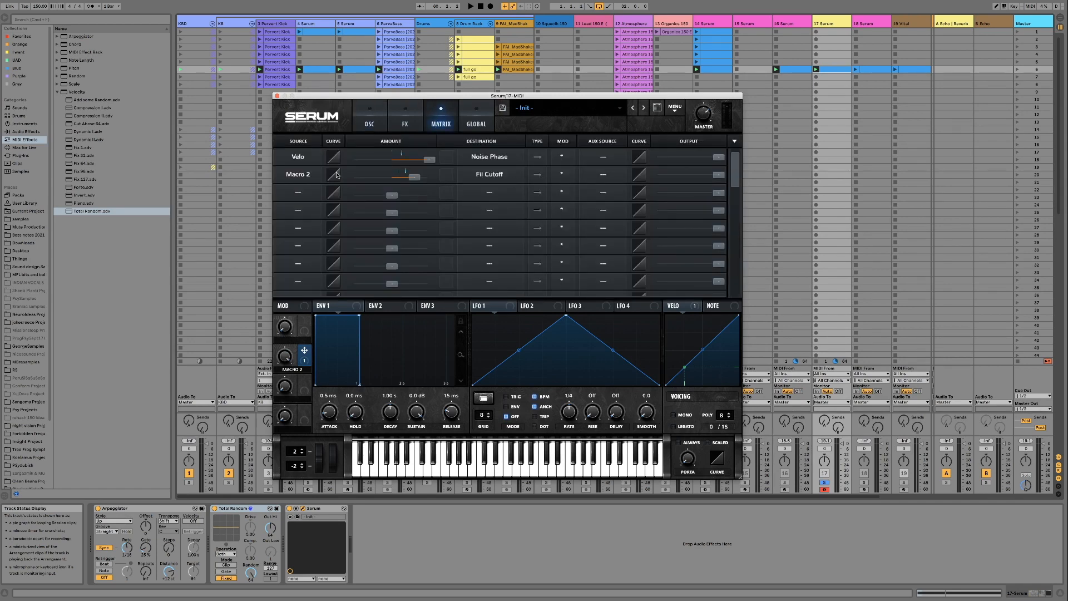
left_click(617, 175)
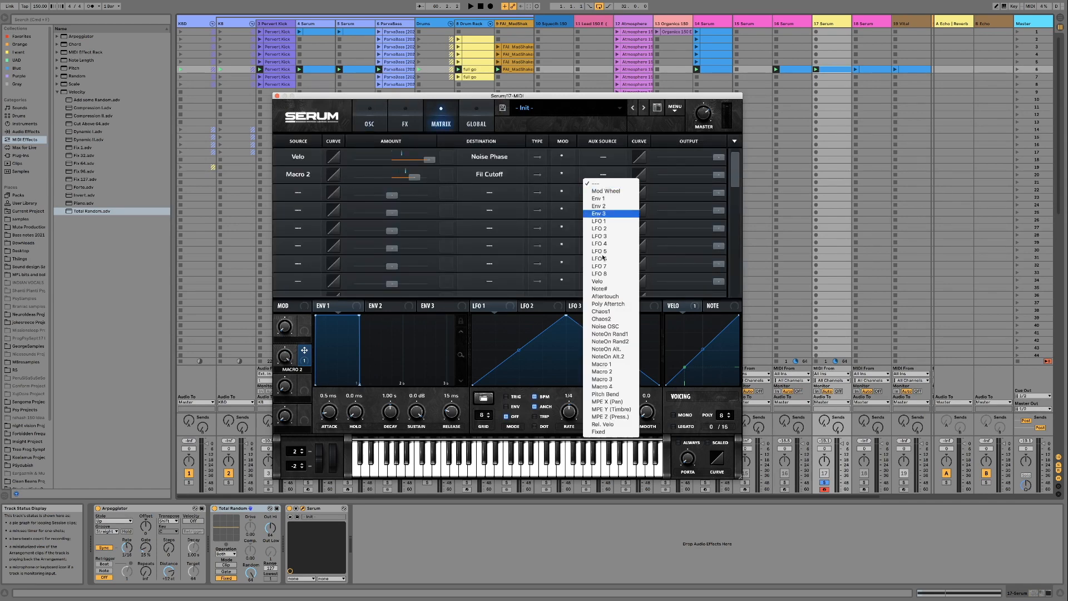
left_click(612, 335)
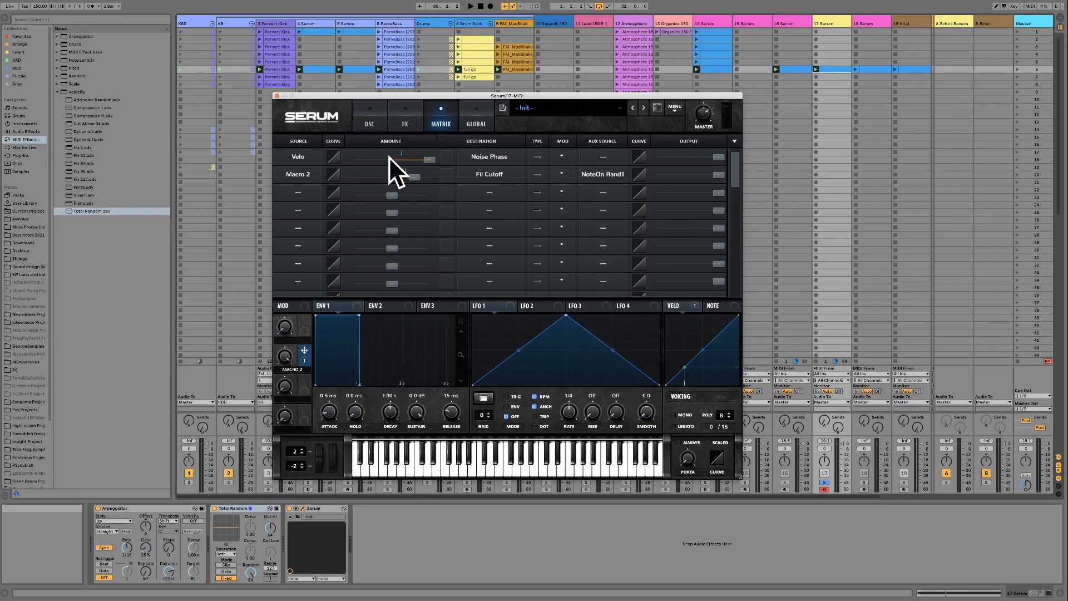
left_click(371, 122)
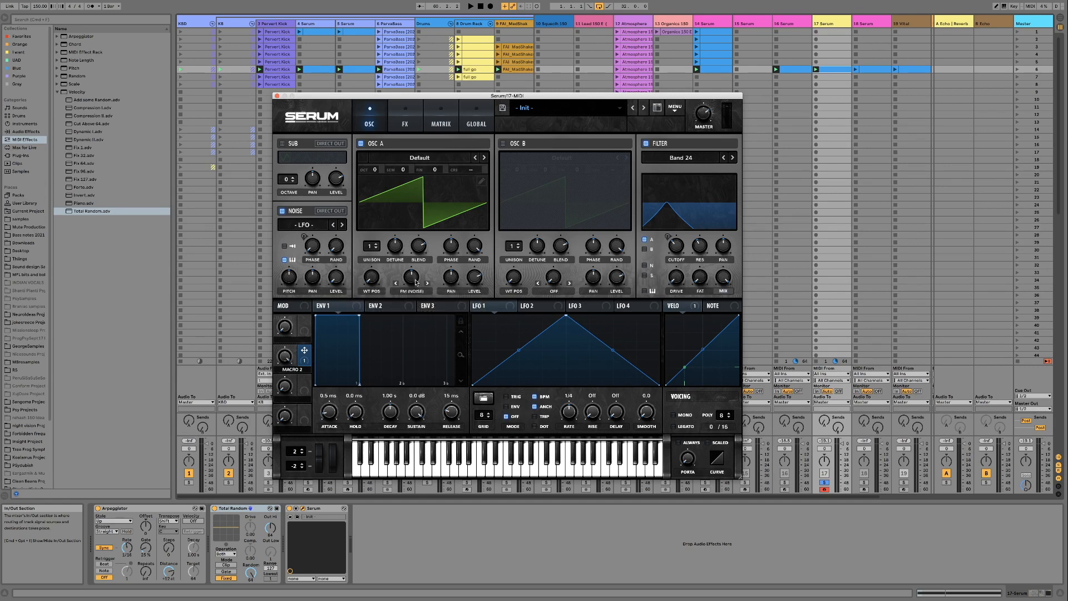
- Play the patch while adjusting Osc A's FM warp amount
key("space")
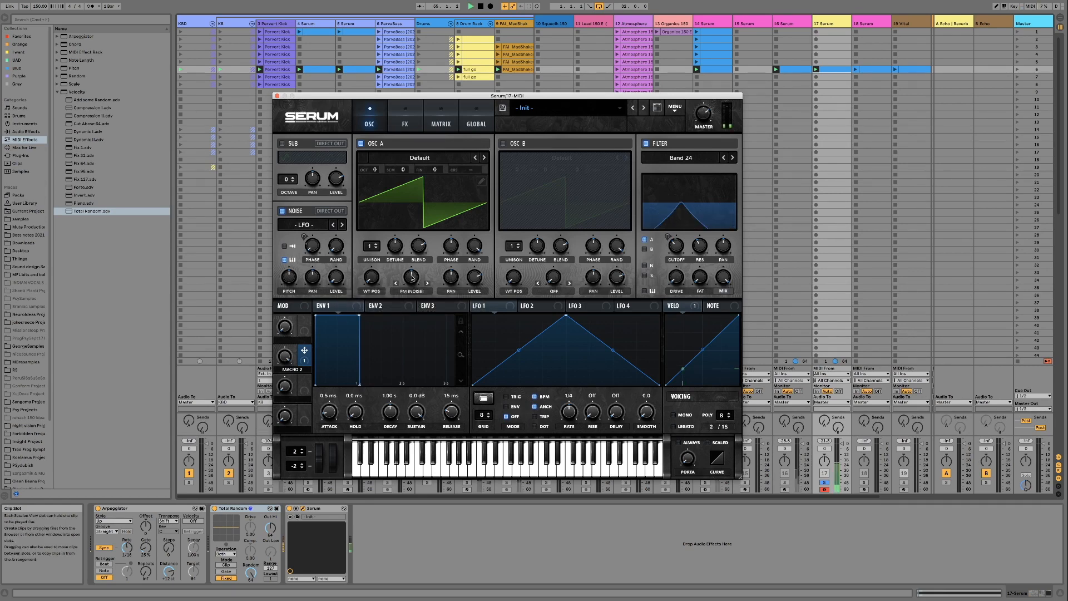
mouse_move(412, 264)
left_mouse_down()
mouse_move(413, 248)
mouse_move(411, 330)
mouse_move(411, 269)
left_mouse_up()
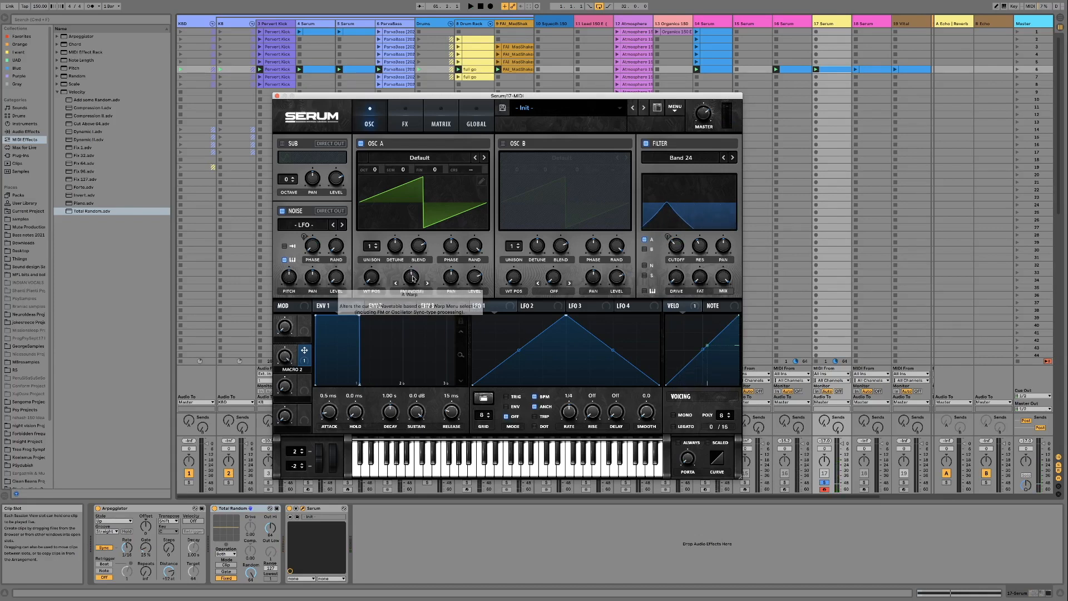
- Set Osc A's noise FM warp amount to 56% and play the patch
left_click_drag(415, 280, 412, 282)
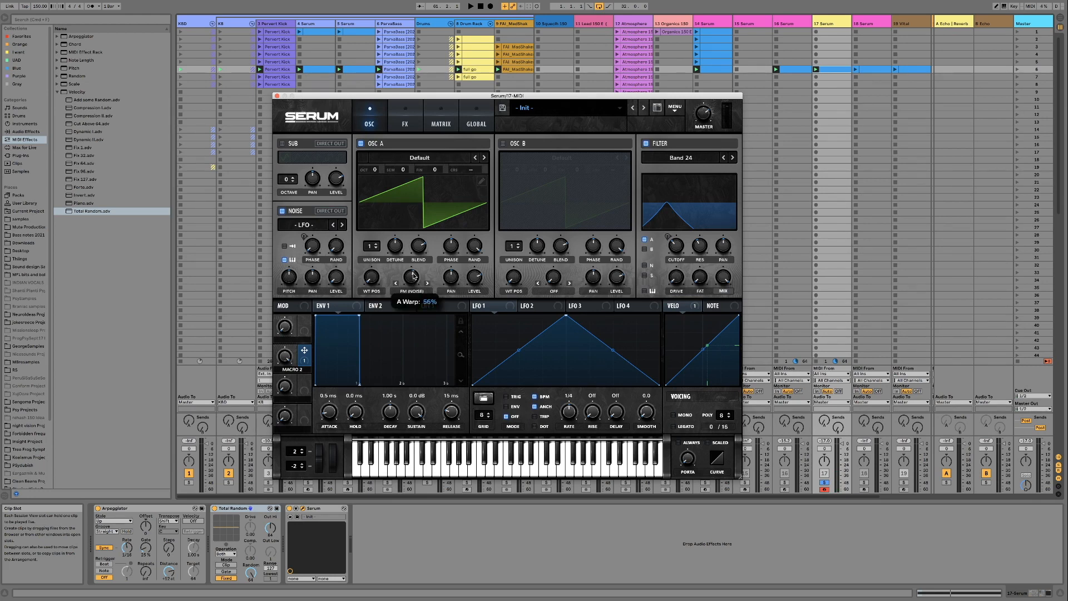
key("space")
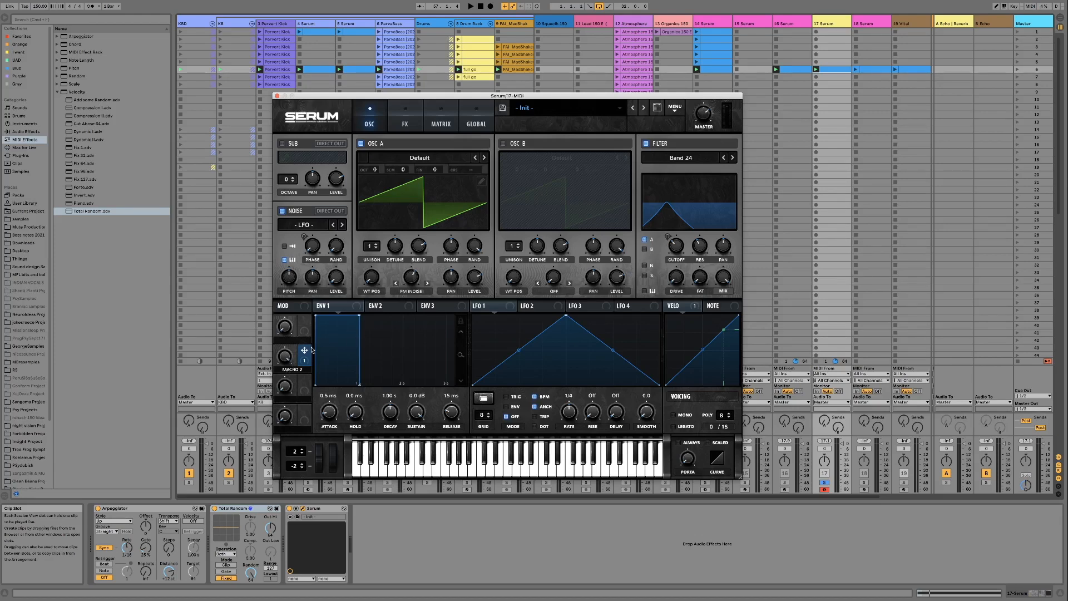
- Assign Macro 2 to Osc A's coarse pitch and bring up the modulation matrix
left_click_drag(304, 356, 479, 172)
right_click(481, 171)
left_click(468, 171)
left_click(439, 119)
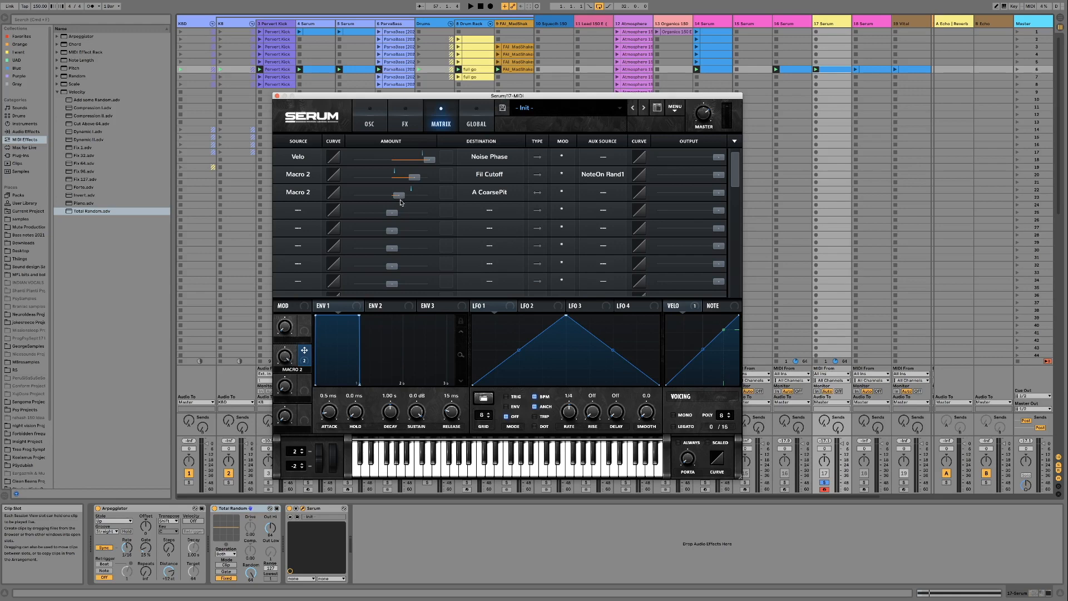
- Set NoteOn Rand1 as the auxiliary source of the Macro 2 to A CoarsePit modulation
double_click(401, 197)
left_click(435, 201)
left_click(612, 193)
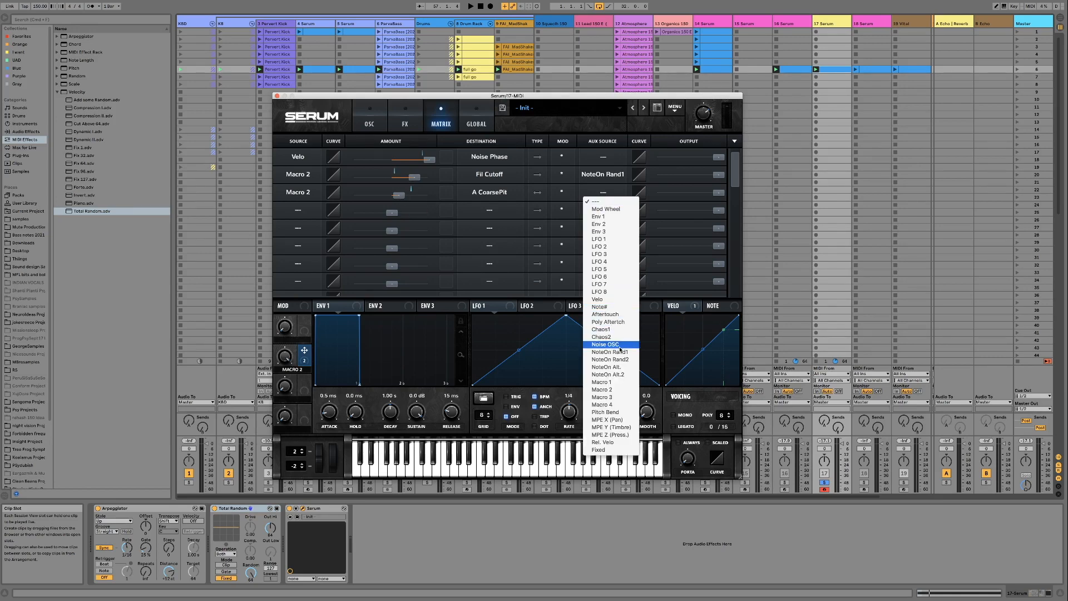
left_click(618, 352)
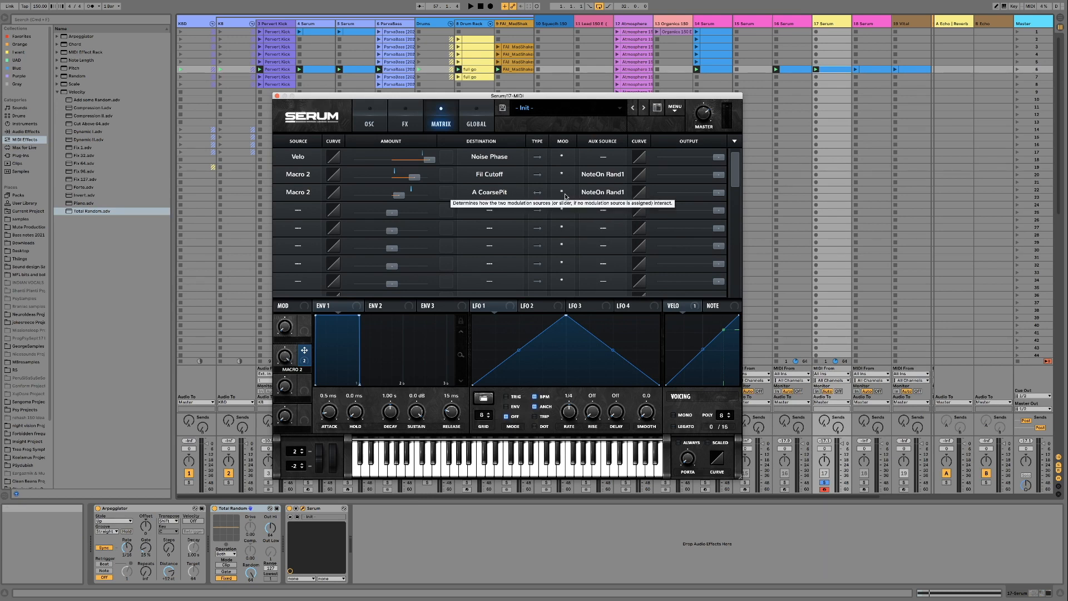
- Return to the oscillator page and play the patch to hear the randomized pitch
left_click(377, 123)
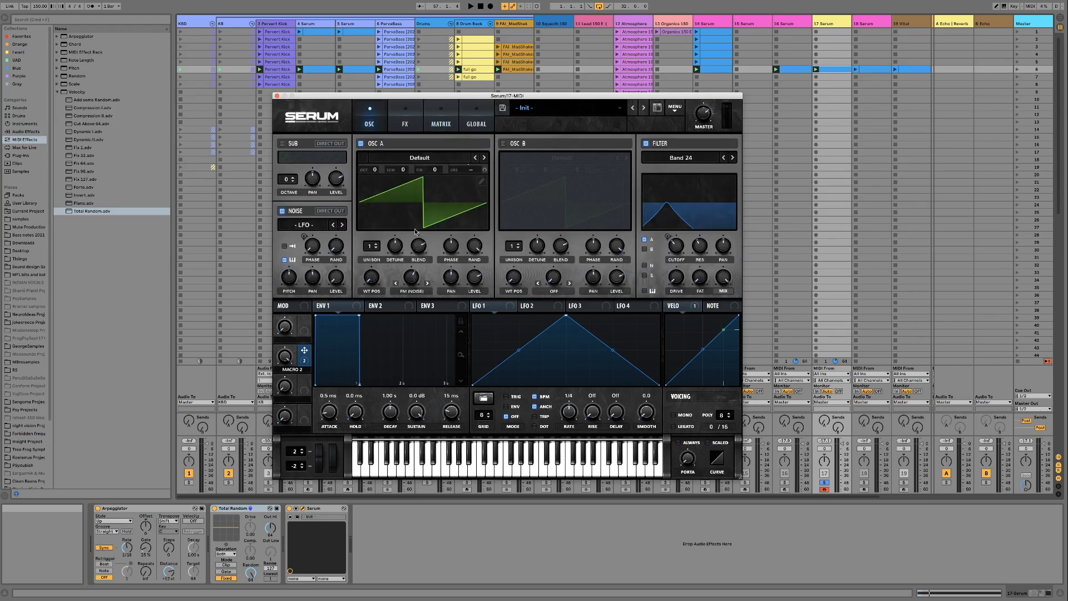
key("space")
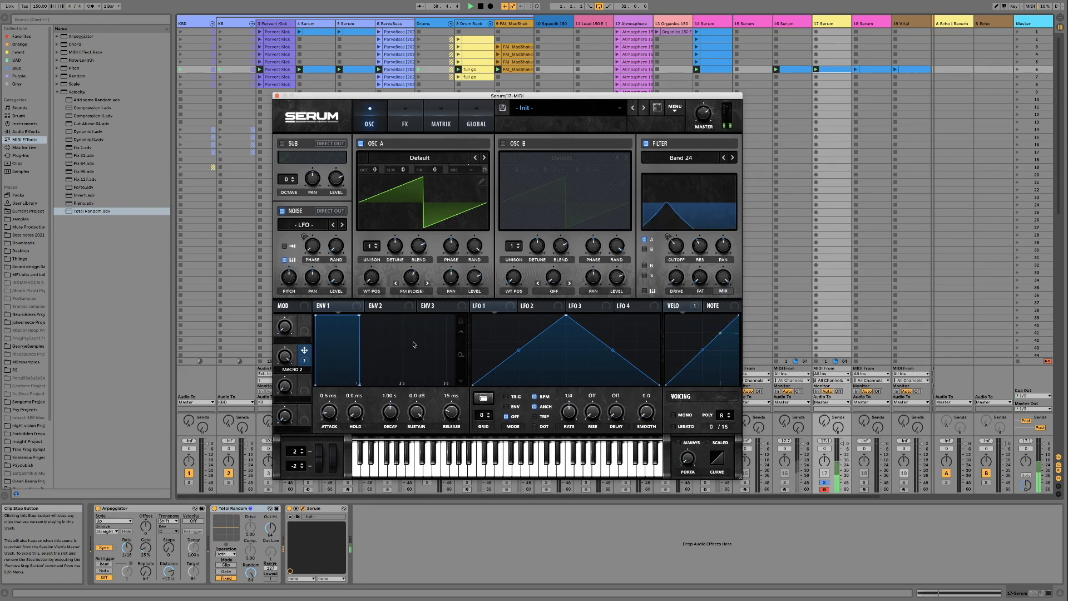
key("space")
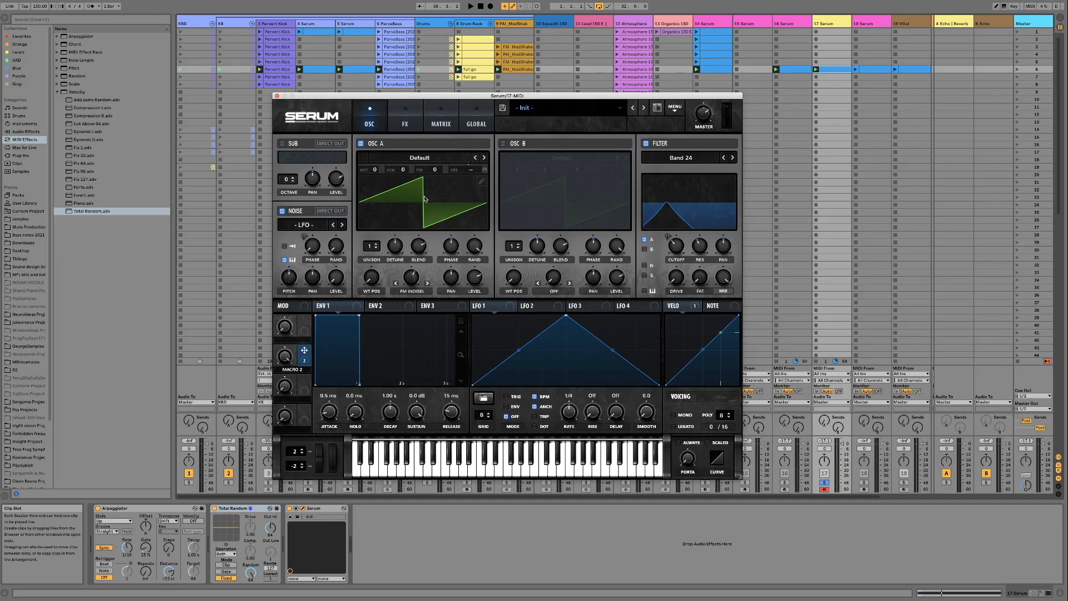
- Modulate Osc A's pan with NoteOn Rand2, confirm the Macro 2 to A CoarsePit amount in the matrix, and return to the oscillator page
right_click(451, 279)
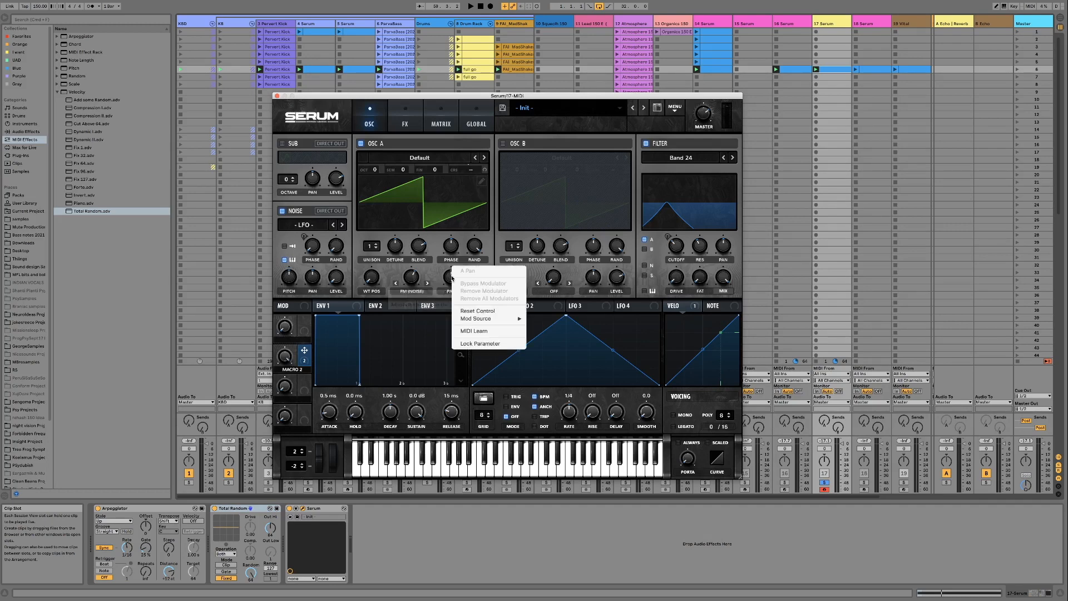
mouse_move(495, 319)
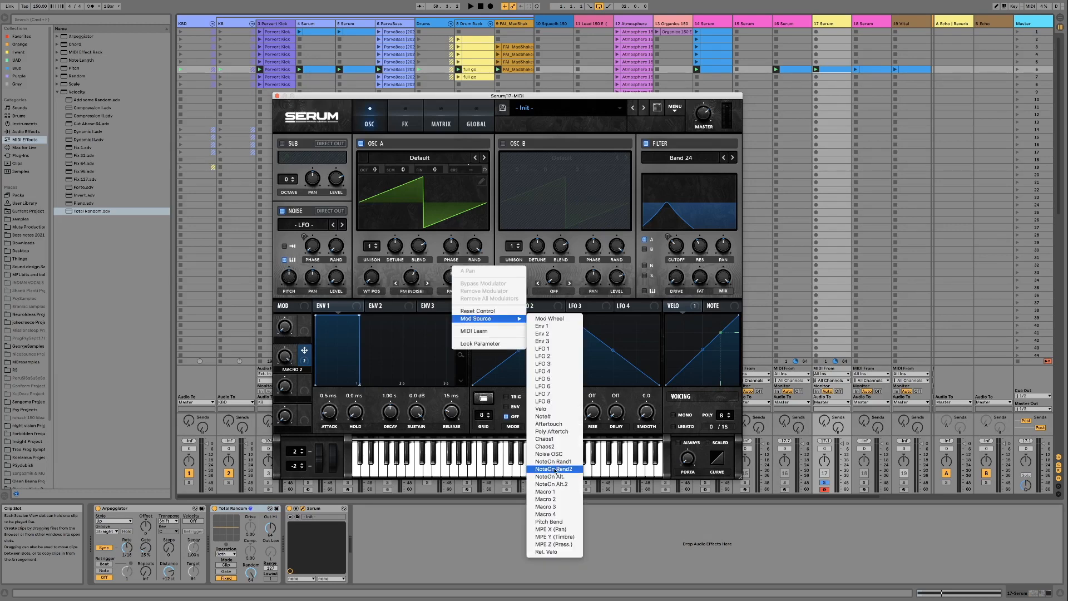
left_click(555, 469)
left_click(439, 124)
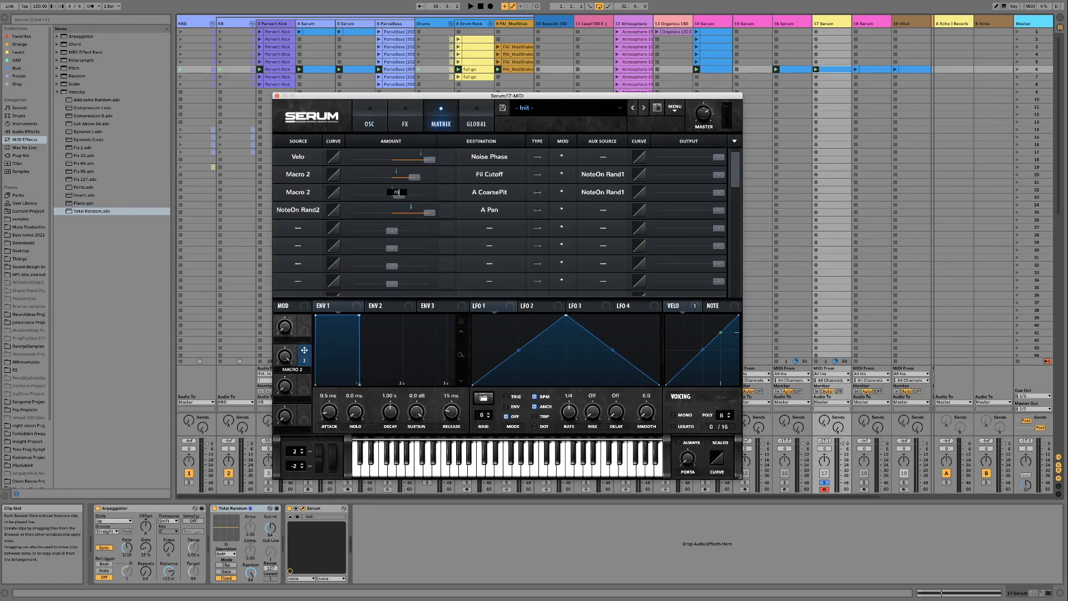
key("Return")
left_click(382, 122)
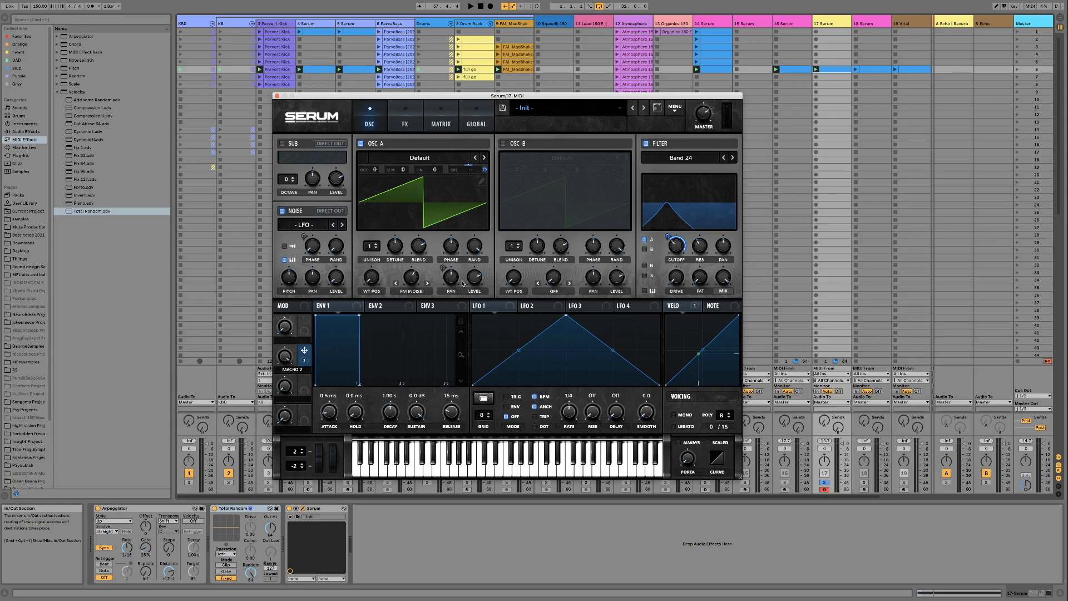
- Remove the peak points from LFO 1 and LFO 2 to flatten them, and set both to Trig mode
double_click(567, 316)
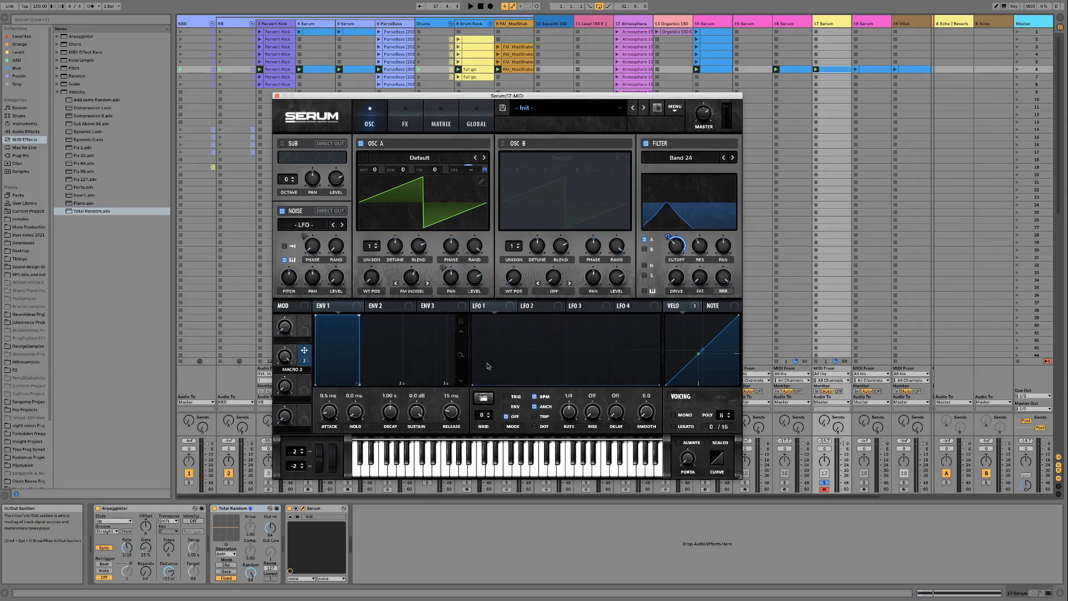
left_click(507, 397)
left_click(507, 416)
left_click(512, 397)
left_click(533, 306)
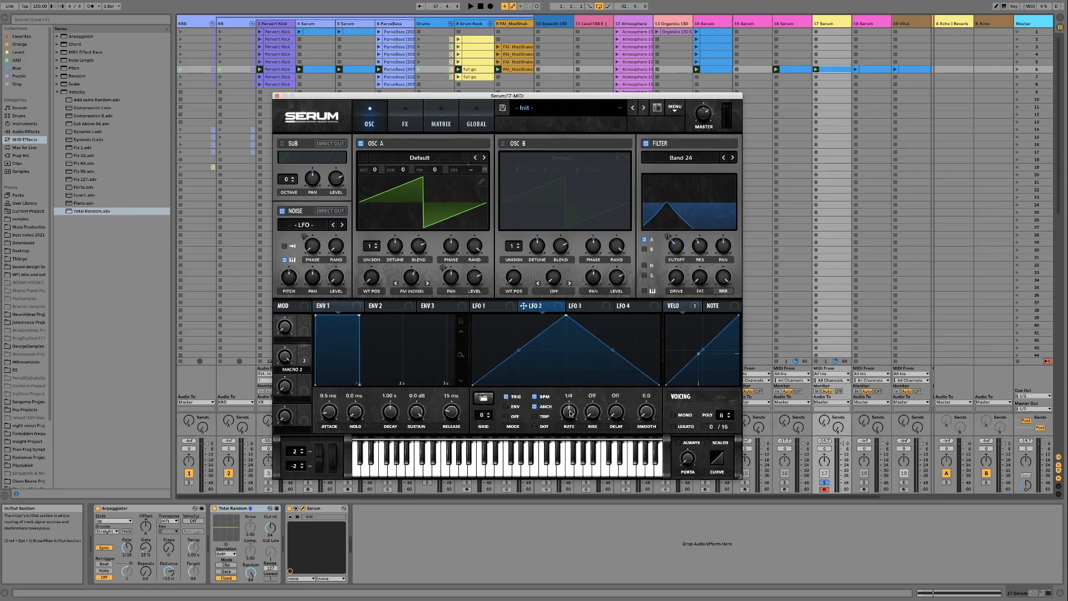
double_click(566, 317)
- Assign both LFO 1 and LFO 2 to Osc A's level with negative amounts
left_click(487, 309)
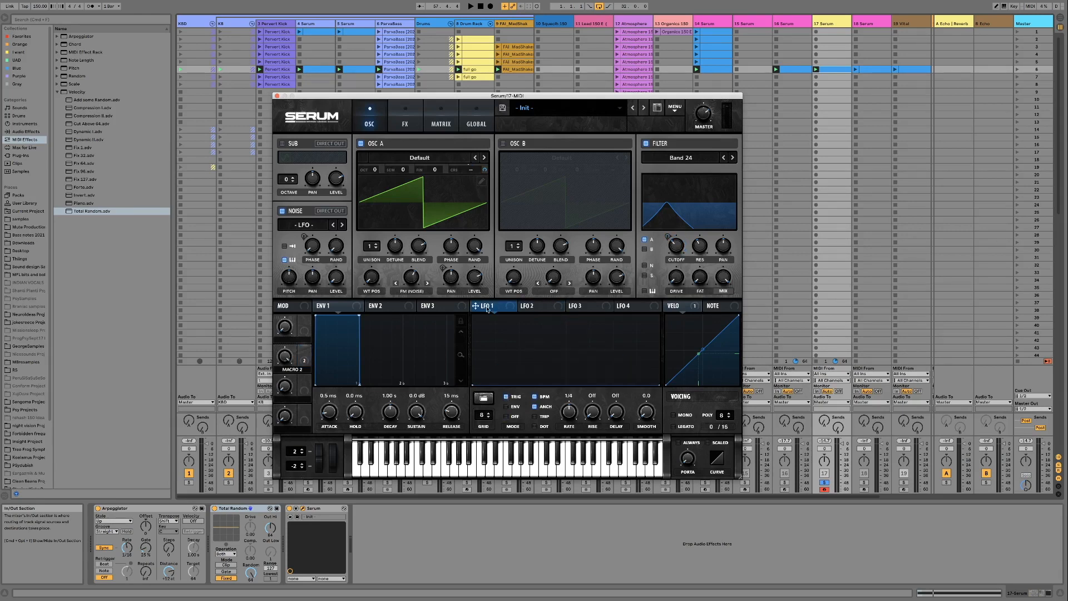
left_click_drag(492, 310, 471, 357)
left_click(534, 305)
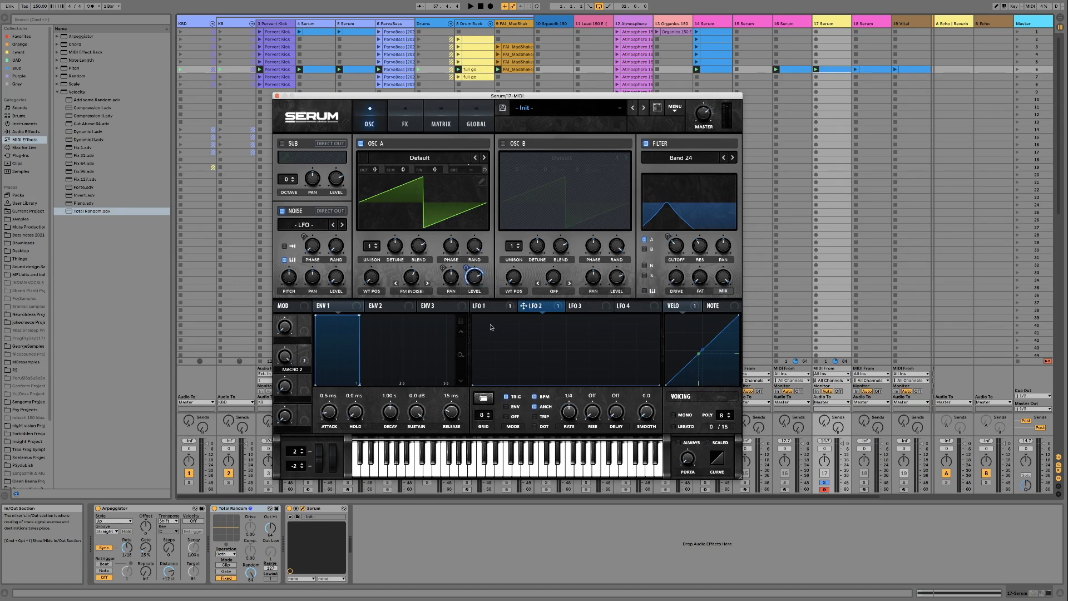
- Modulate the Y position of LFO 1's start point through LFO Bus 1 with NoteOn Rand2 as the source
left_click(493, 307)
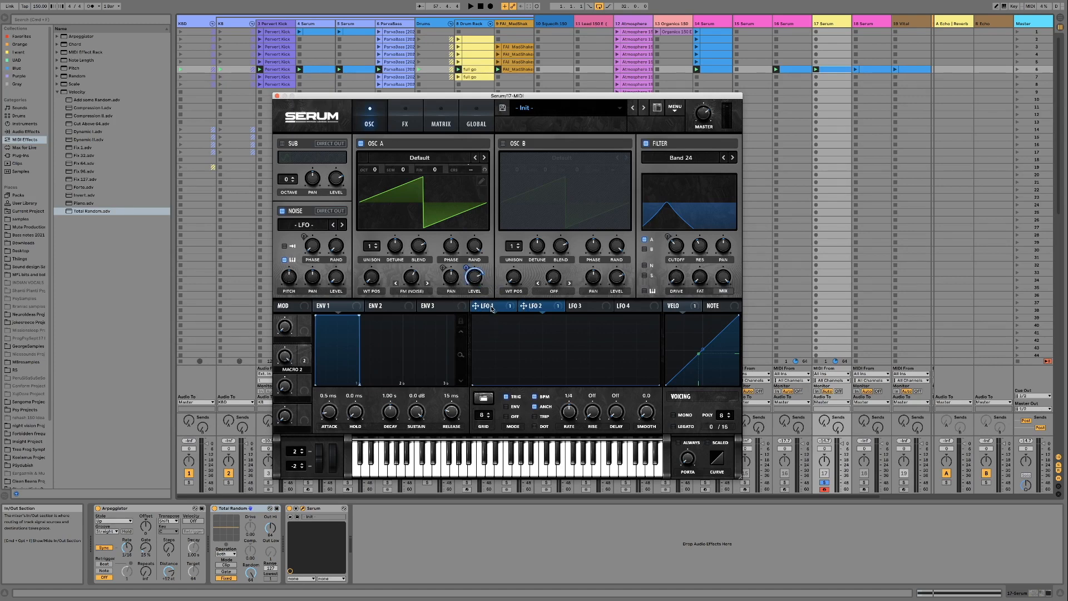
right_click(475, 385)
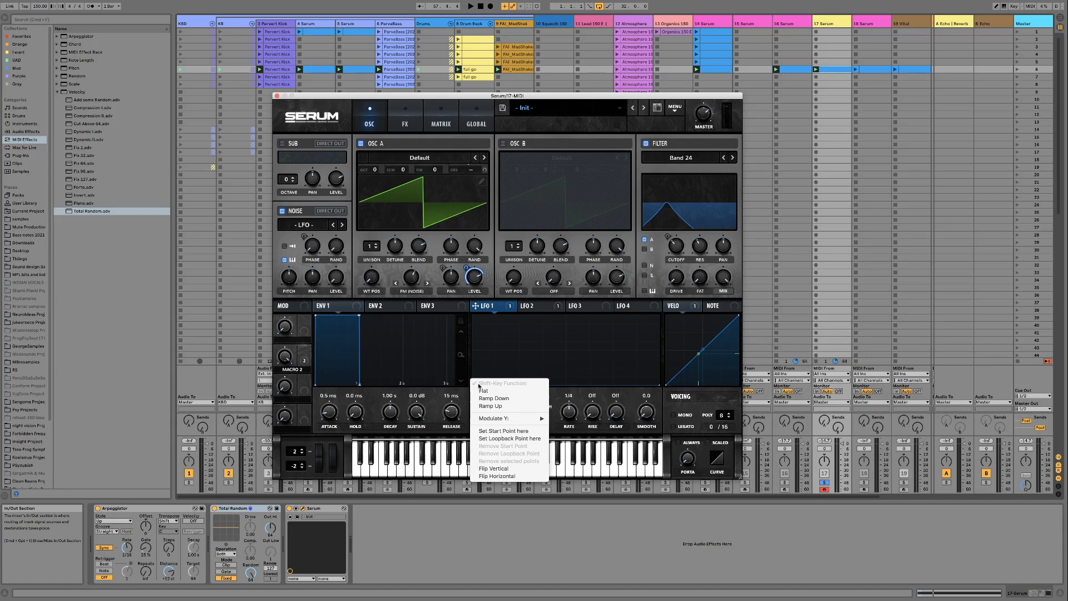
mouse_move(501, 418)
mouse_move(593, 421)
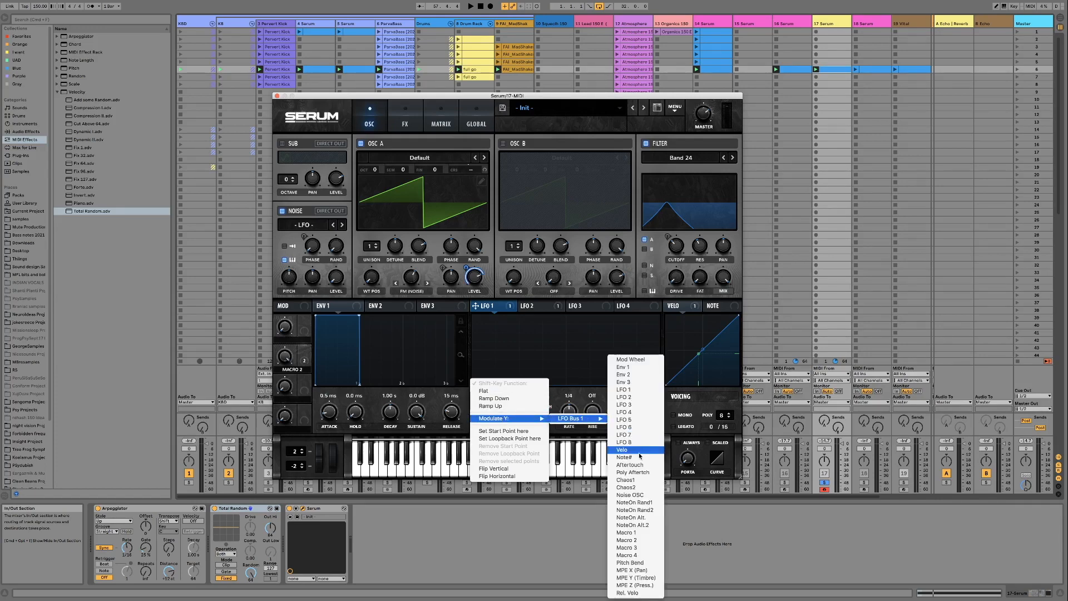
left_click(649, 511)
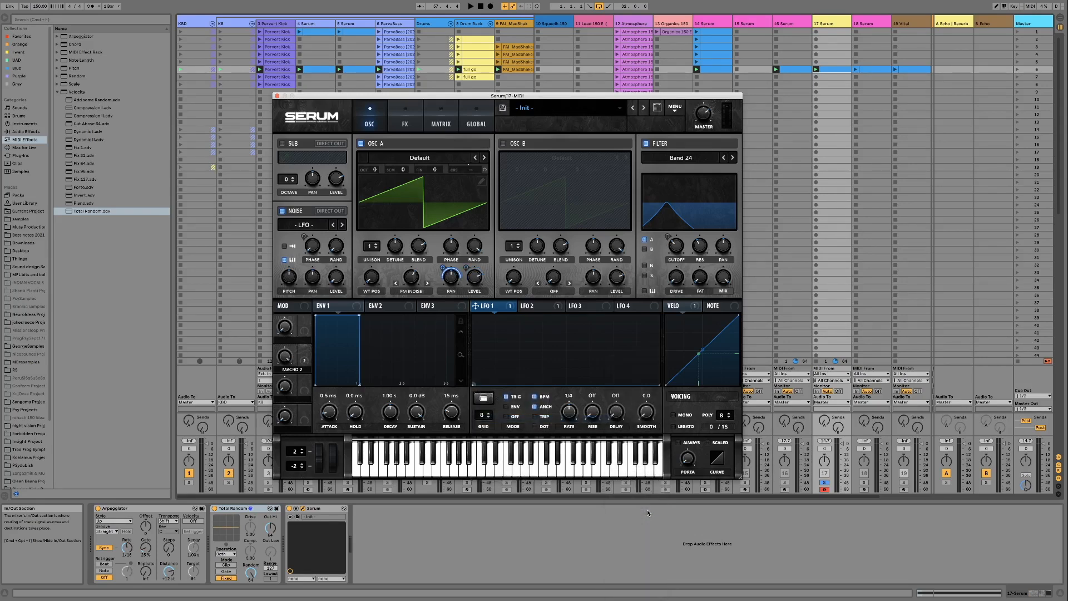
- Link LFO 1's end point Y to LFO Bus 1 and raise the NoteOn Rand2 to LFO Bus 1 amount to maximum
right_click(660, 384)
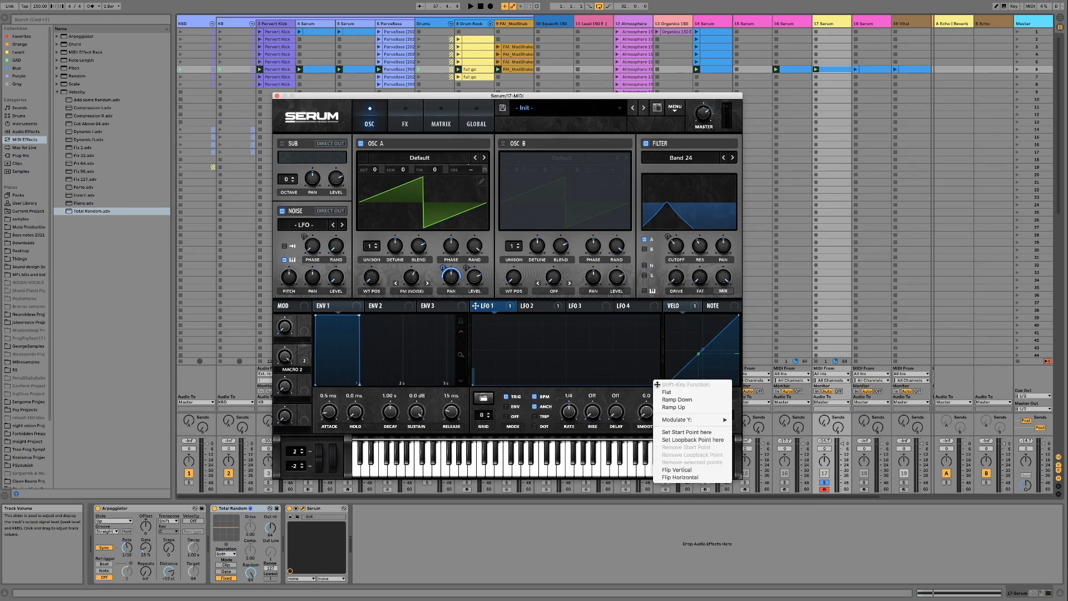
mouse_move(718, 420)
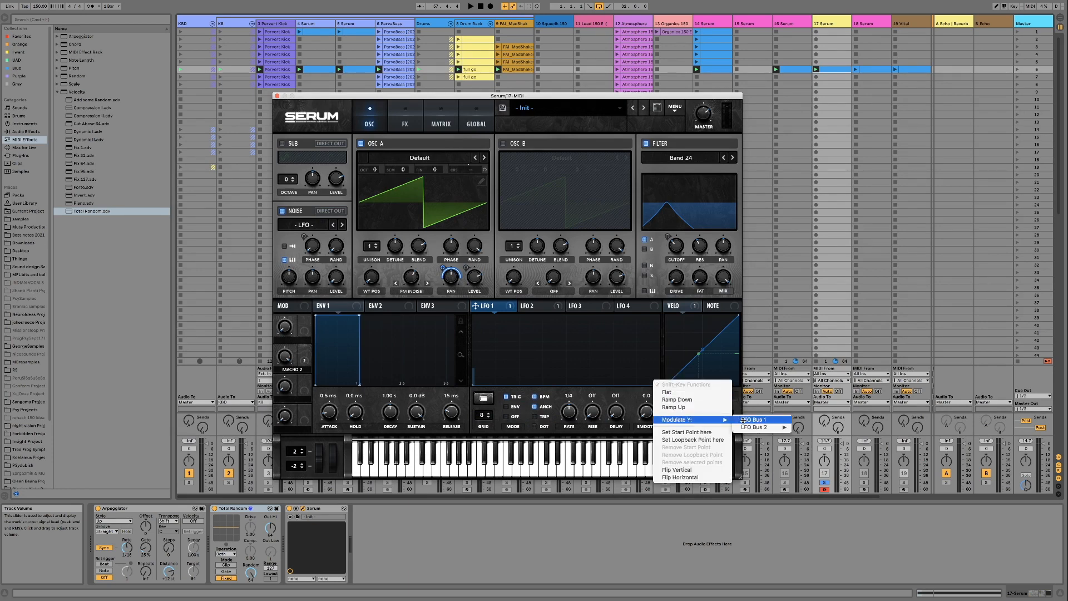
left_click(751, 419)
left_click(439, 127)
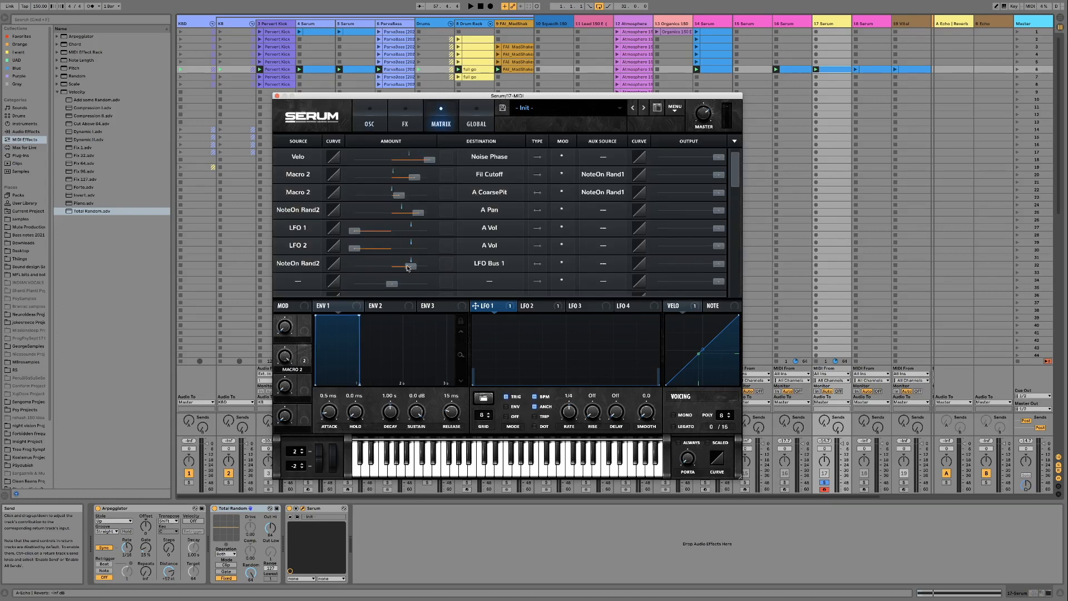
left_click_drag(413, 268, 432, 268)
- Modulate LFO 2's start point Y through LFO Bus 2 with NoteOn Rand2, using the full negative amount
left_click(534, 306)
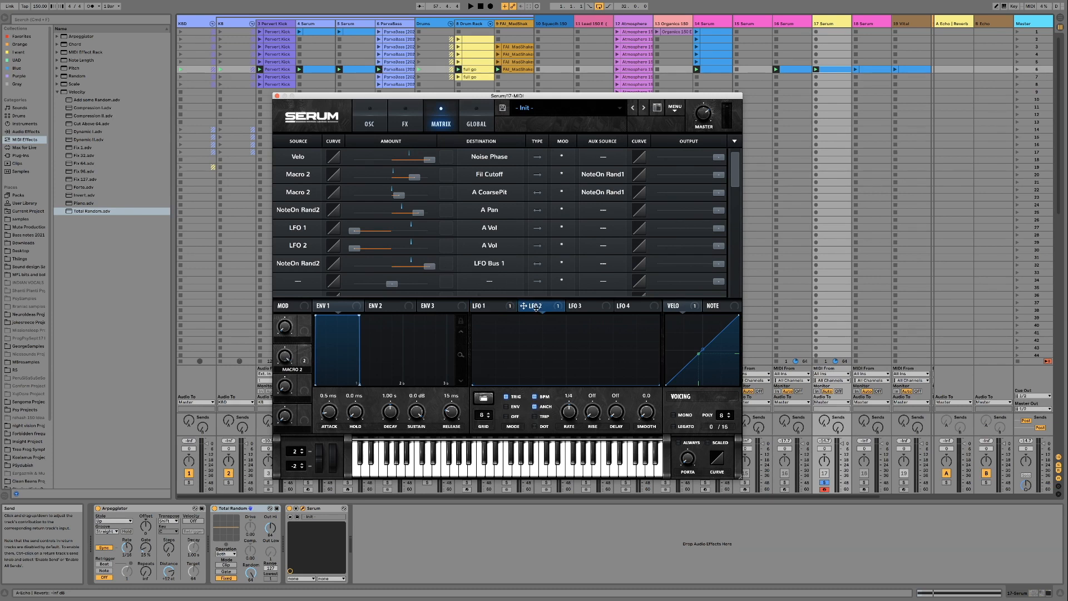
right_click(474, 386)
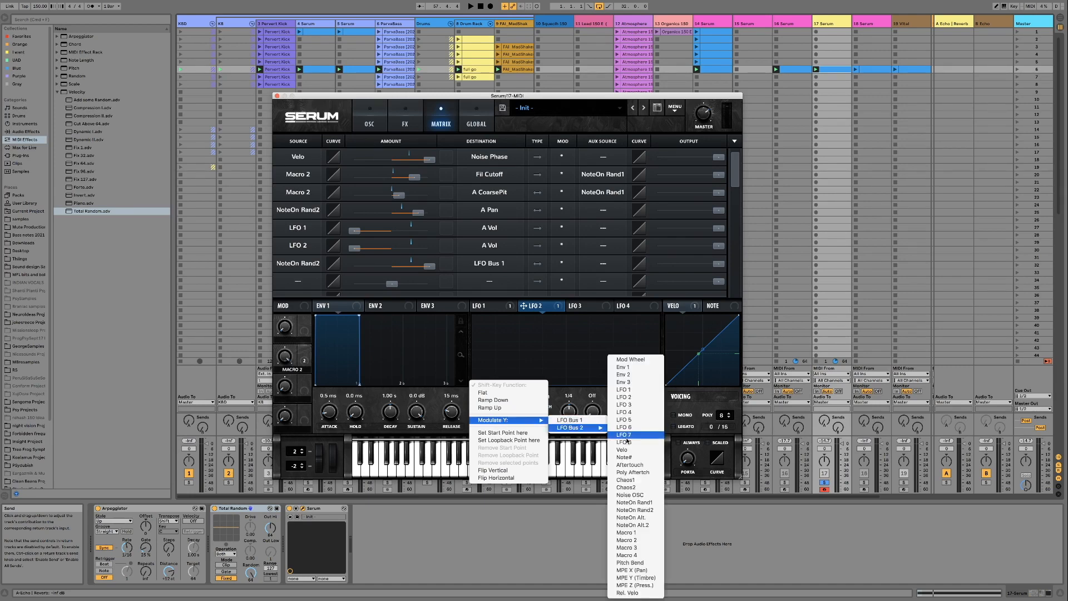
left_click(648, 512)
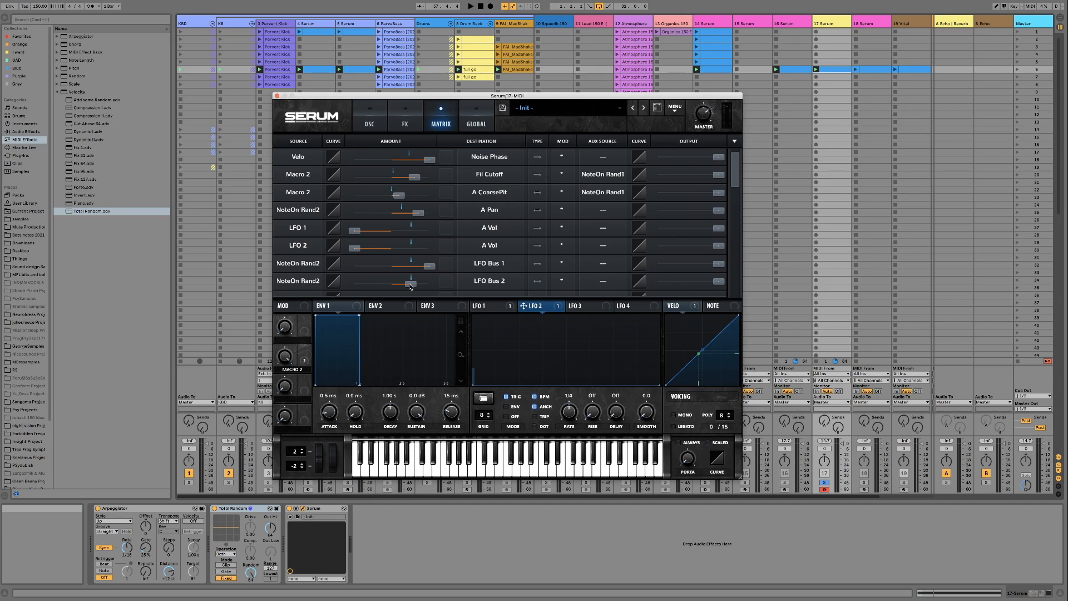
left_click_drag(415, 285, 292, 283)
- Link the Y position of LFO 2's end point to LFO Bus 2
right_click(658, 384)
mouse_move(695, 420)
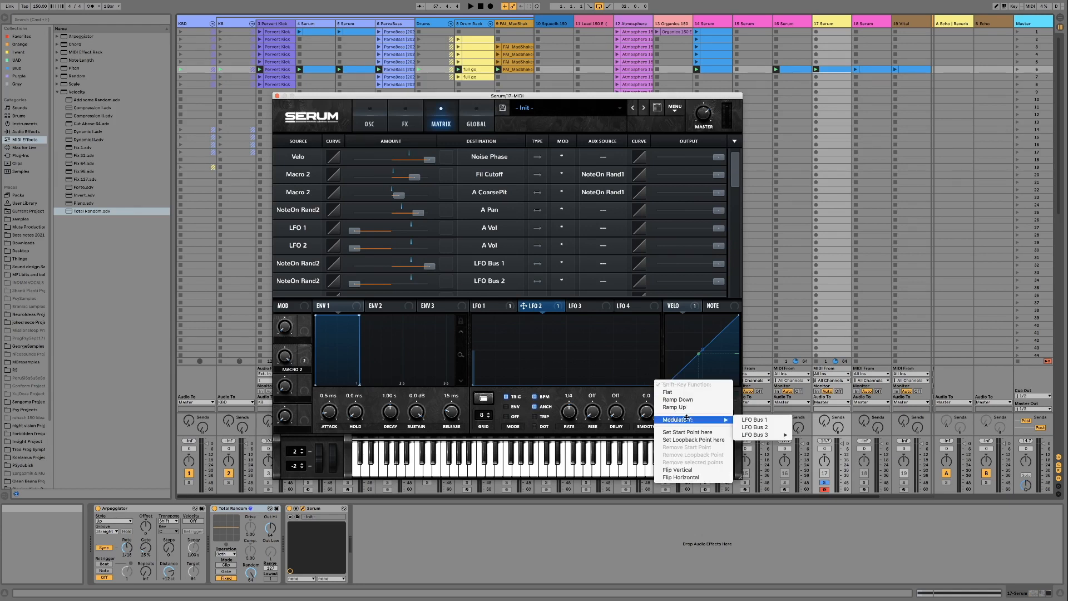
left_click(750, 427)
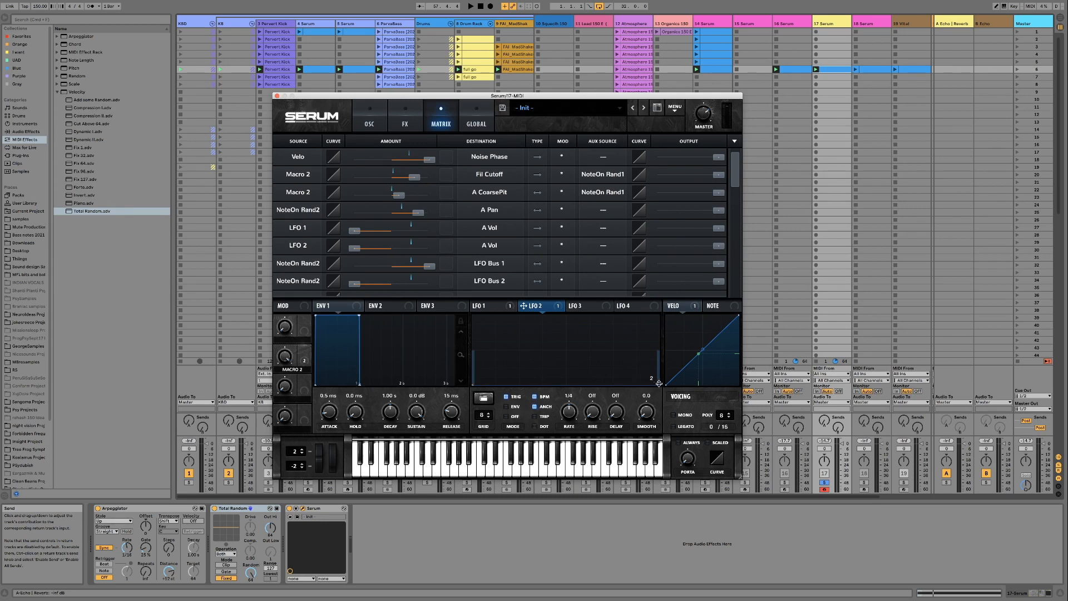
- Compare the LFO 1 and LFO 2 shapes, return to the oscillator page, and play the patch to hear the random level changes
left_click(485, 306)
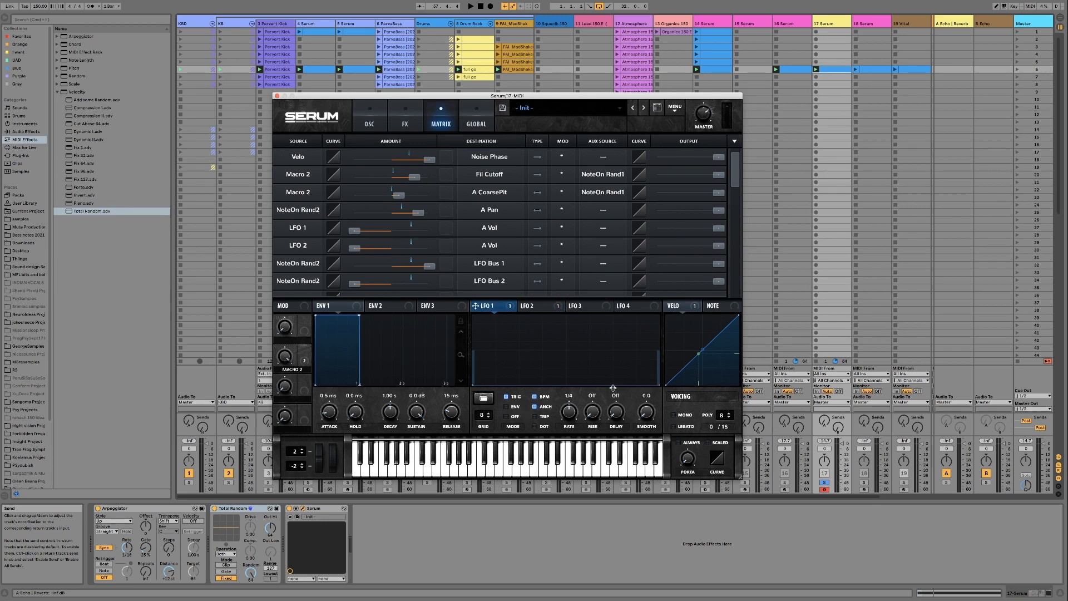
left_click(534, 306)
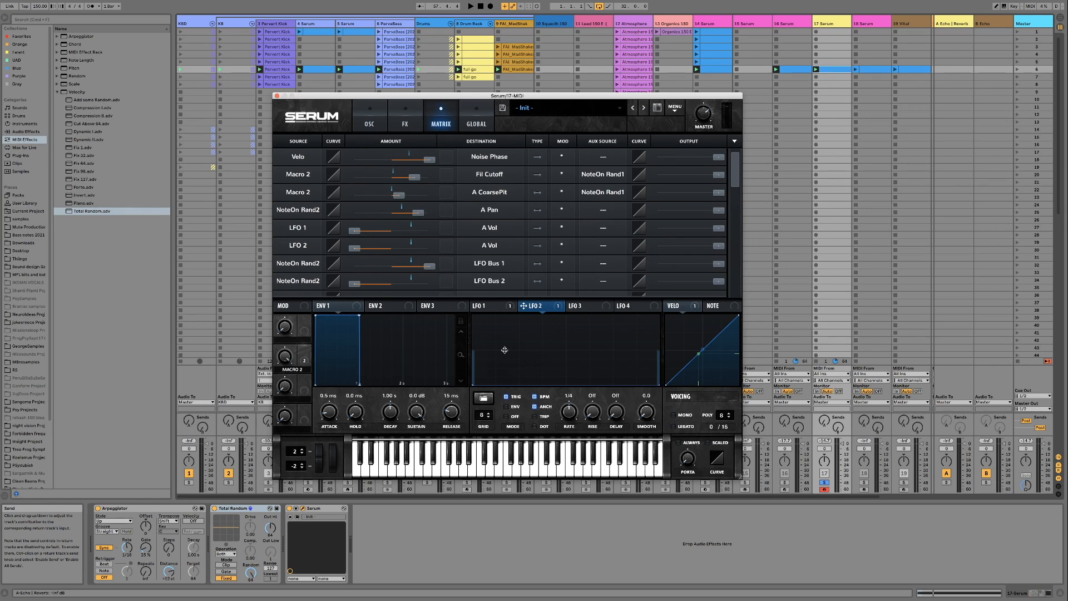
left_click(496, 307)
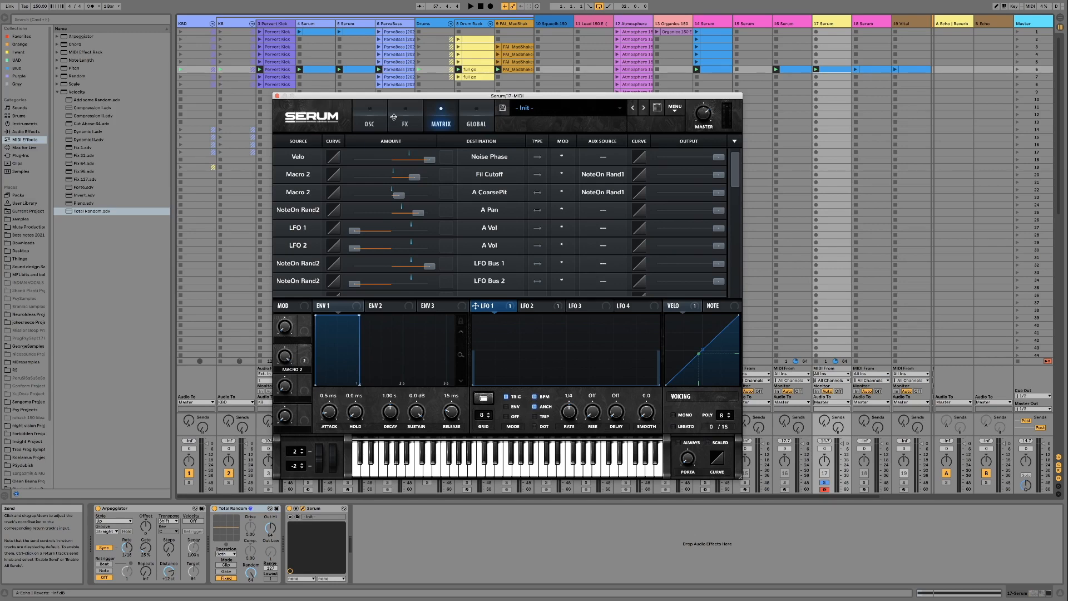
left_click(372, 114)
key("space")
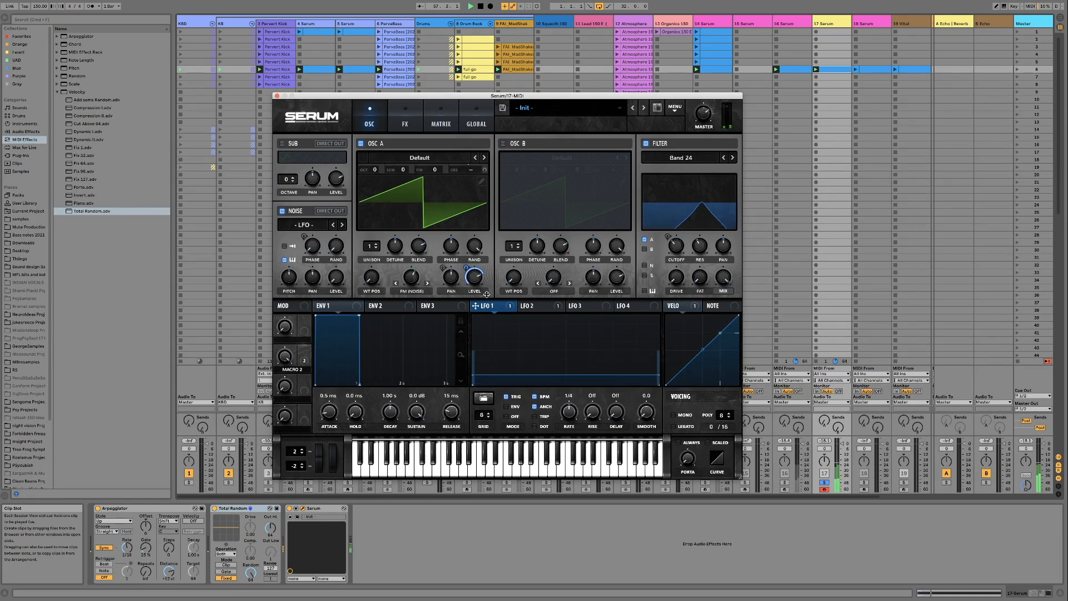
left_click(536, 360)
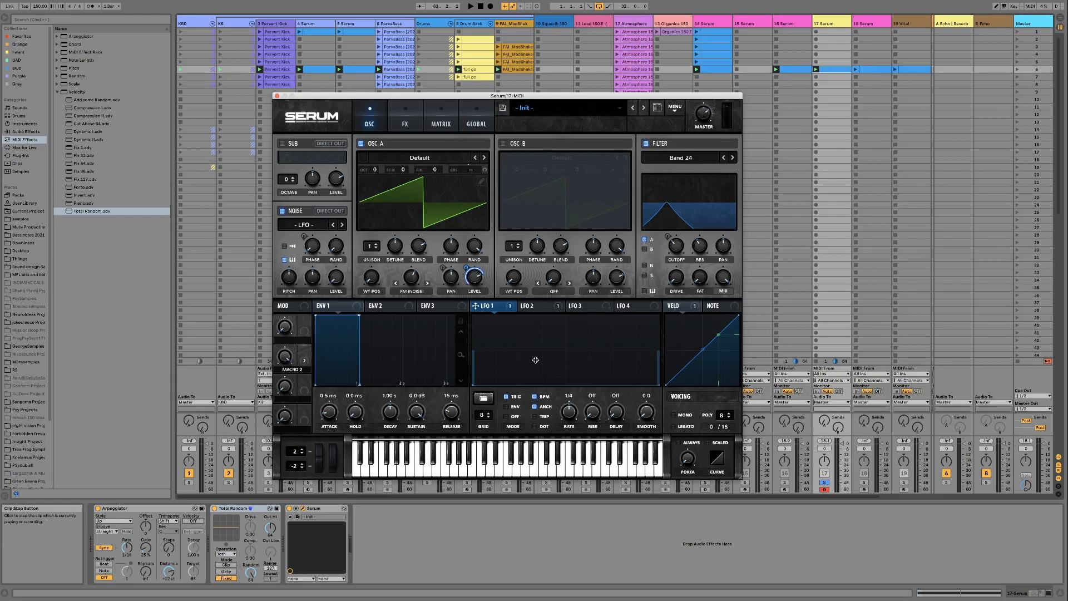
- Enable the EQ effect first in the effects chain, with its low band as a low cut and its high band as a high cut
left_click(405, 120)
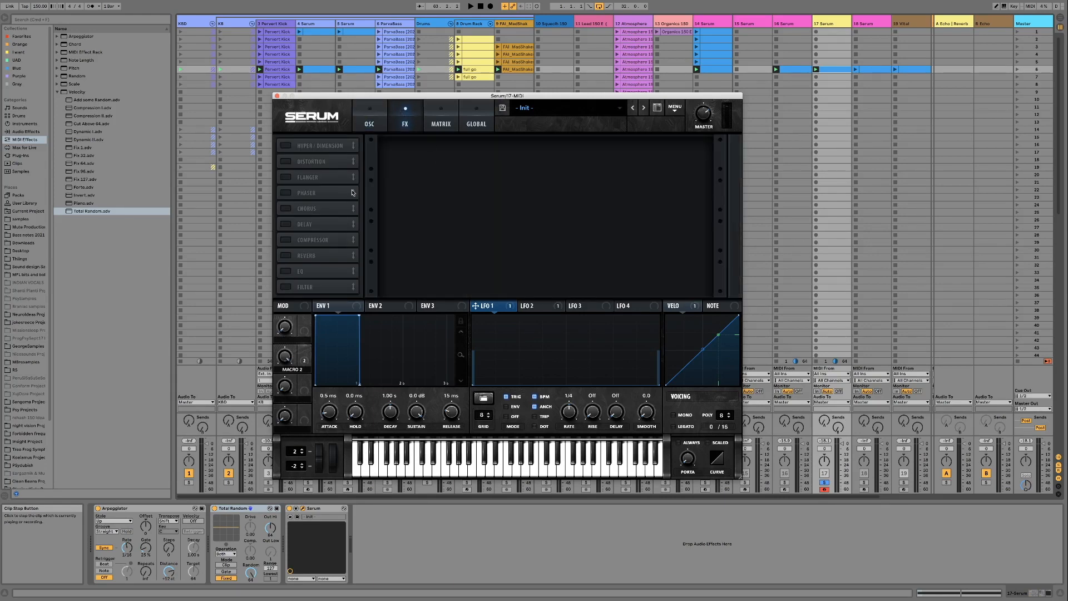
left_click(285, 271)
left_click(514, 164)
left_click(574, 165)
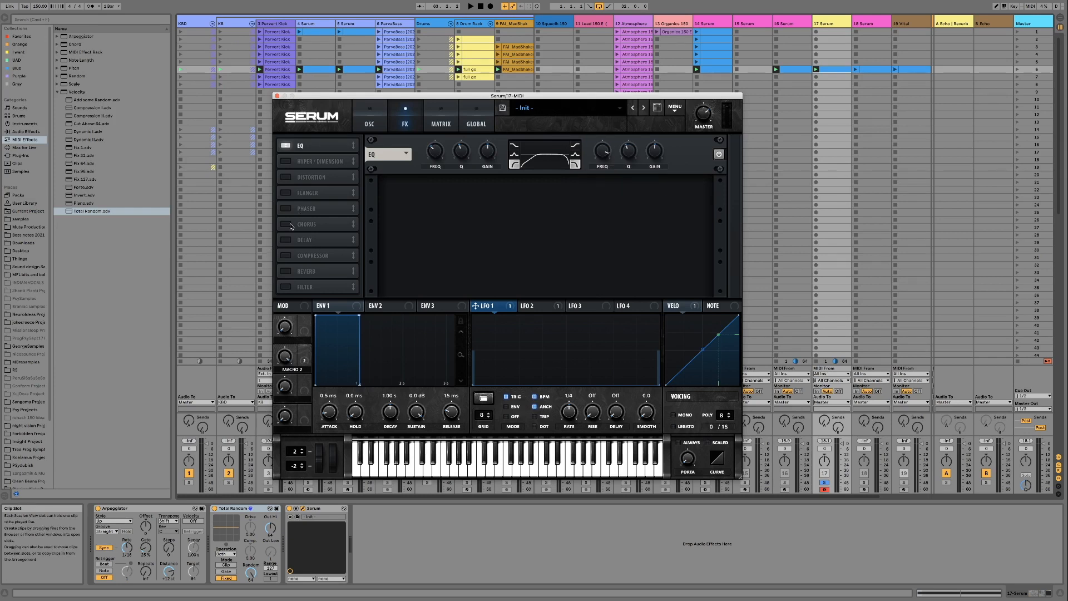
- Enable the Delay effect and set its feedback to 60% while the patch plays
left_click(286, 240)
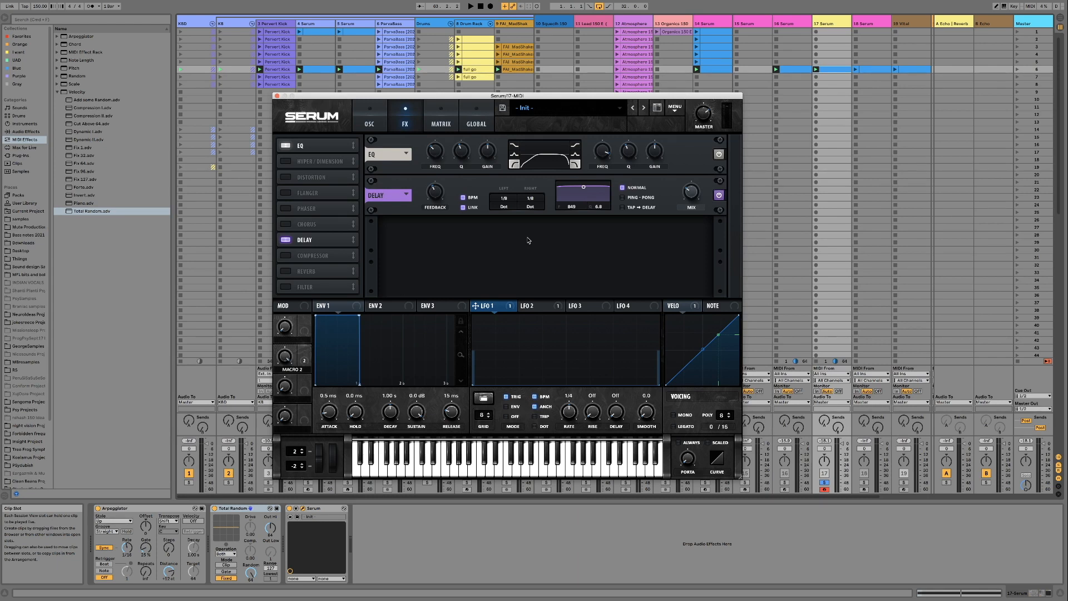
key("space")
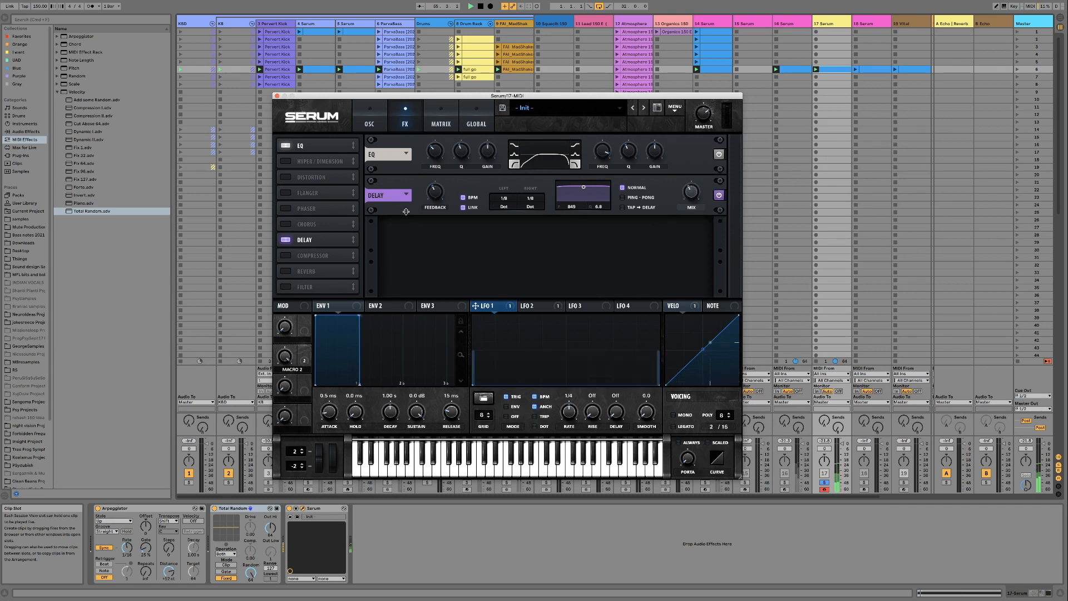
left_click_drag(432, 188, 437, 171)
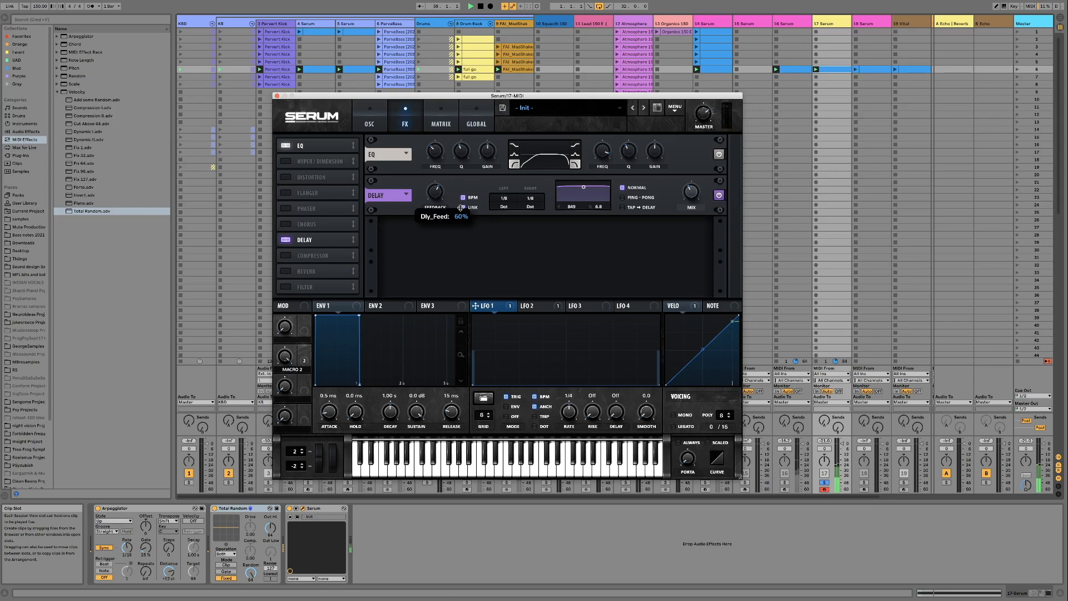
- Return to the oscillator page, launch the Atmosphere clip in row 6 to hear the patch in context, and refocus the synth
left_click(370, 121)
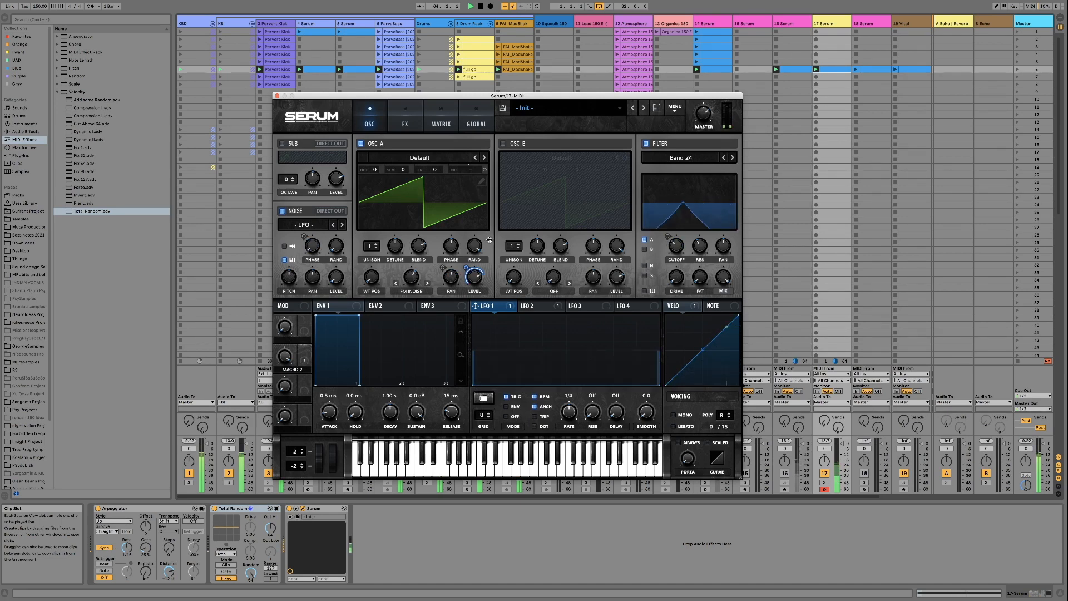
left_click(617, 70)
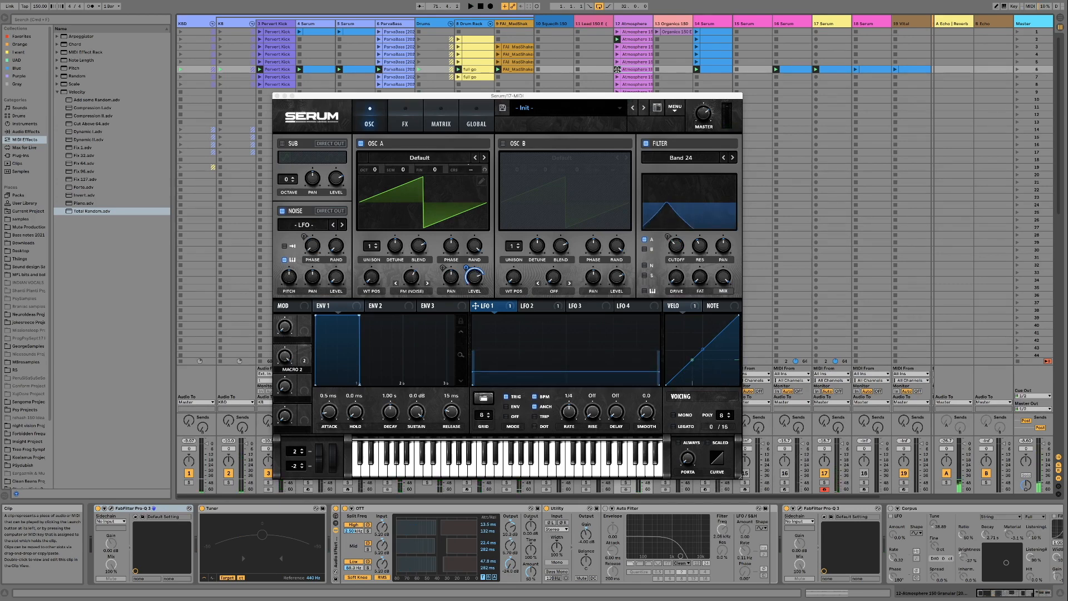
left_click(551, 328)
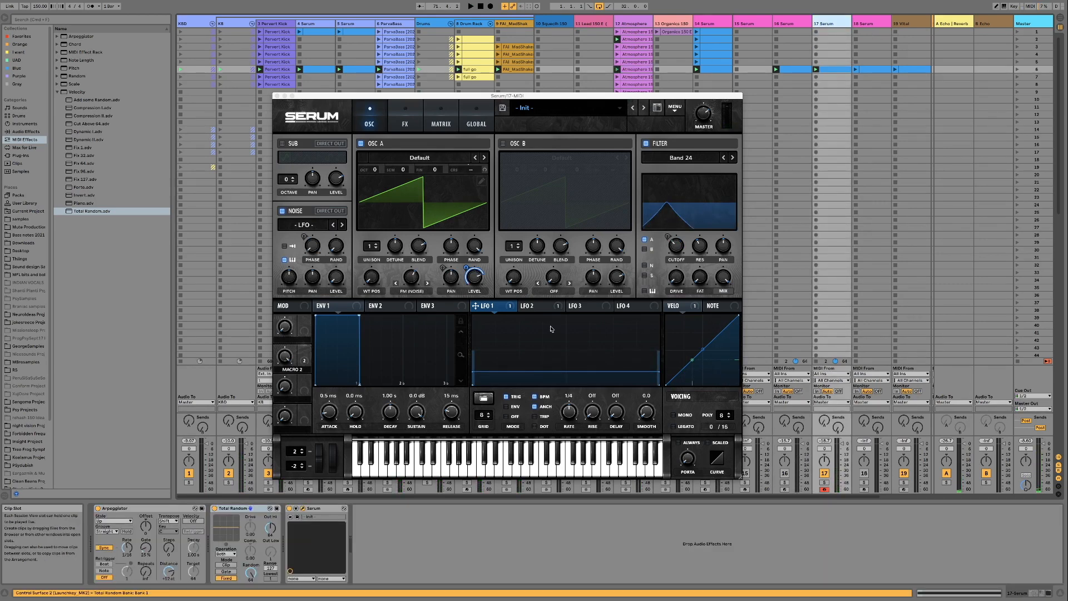